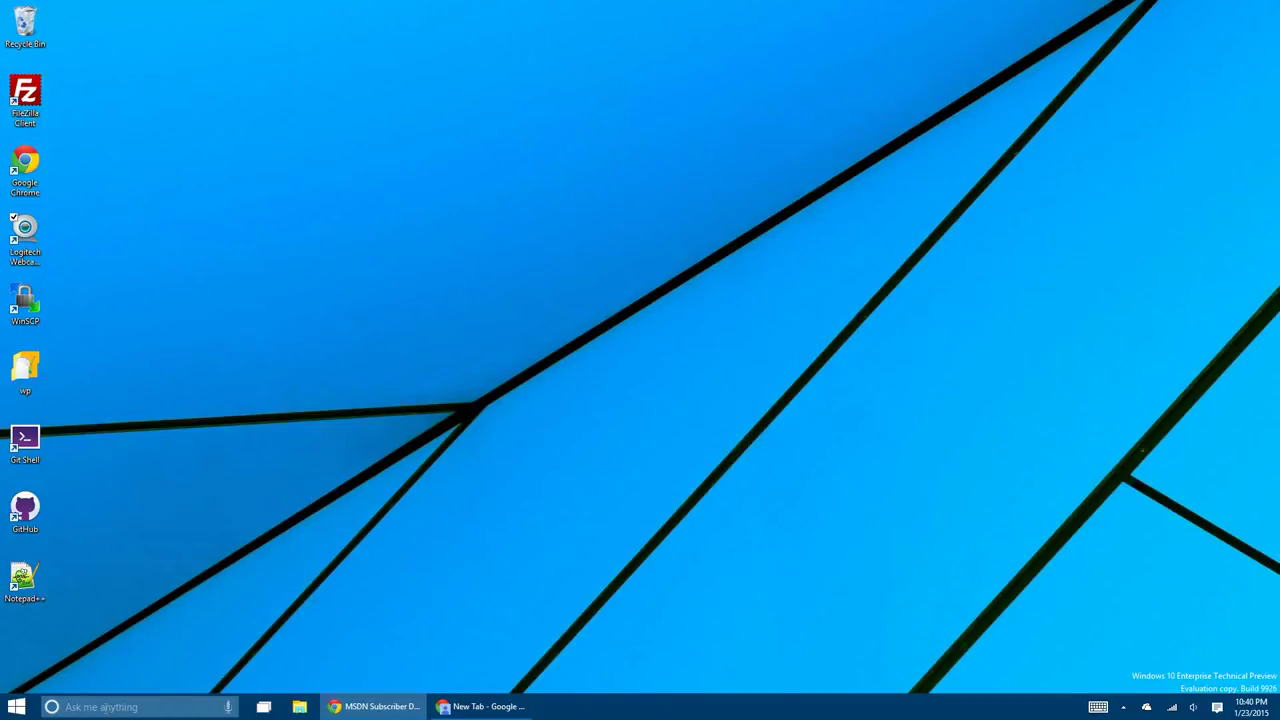
Allow Cortana's data access and turn on location and location history use for Windows and allowed apps
click(153, 707)
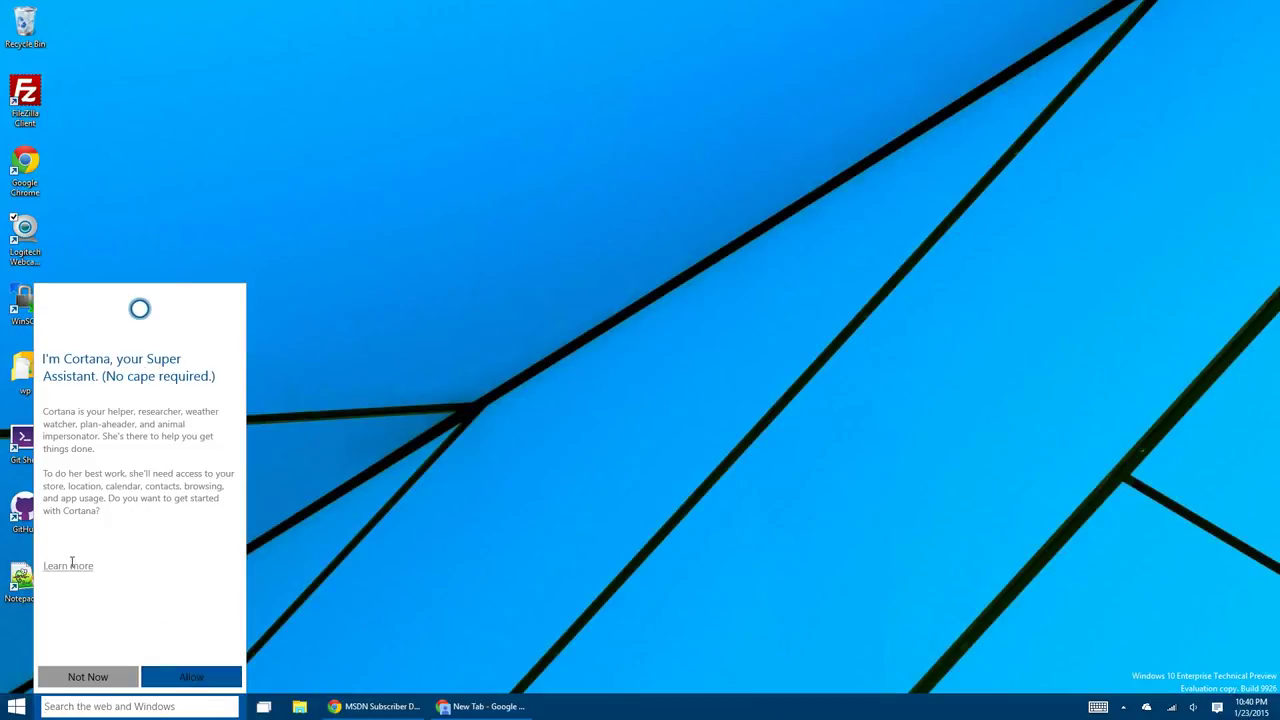
click(190, 677)
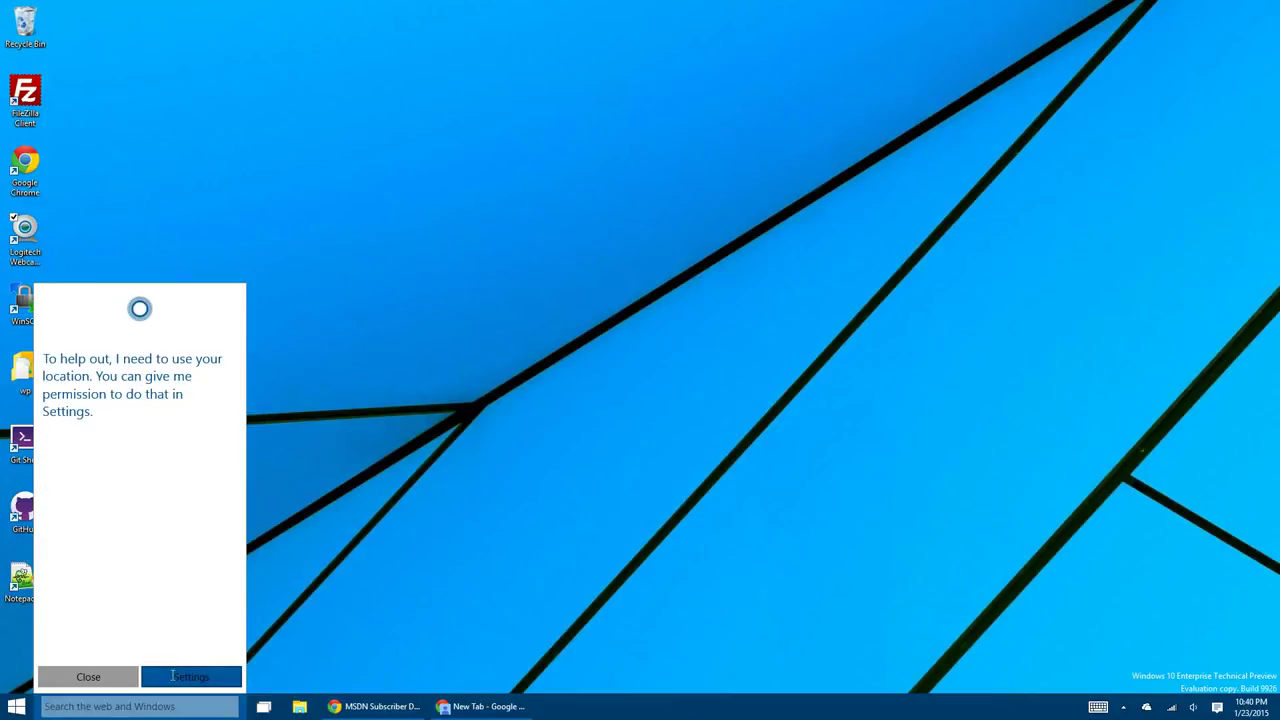
click(174, 677)
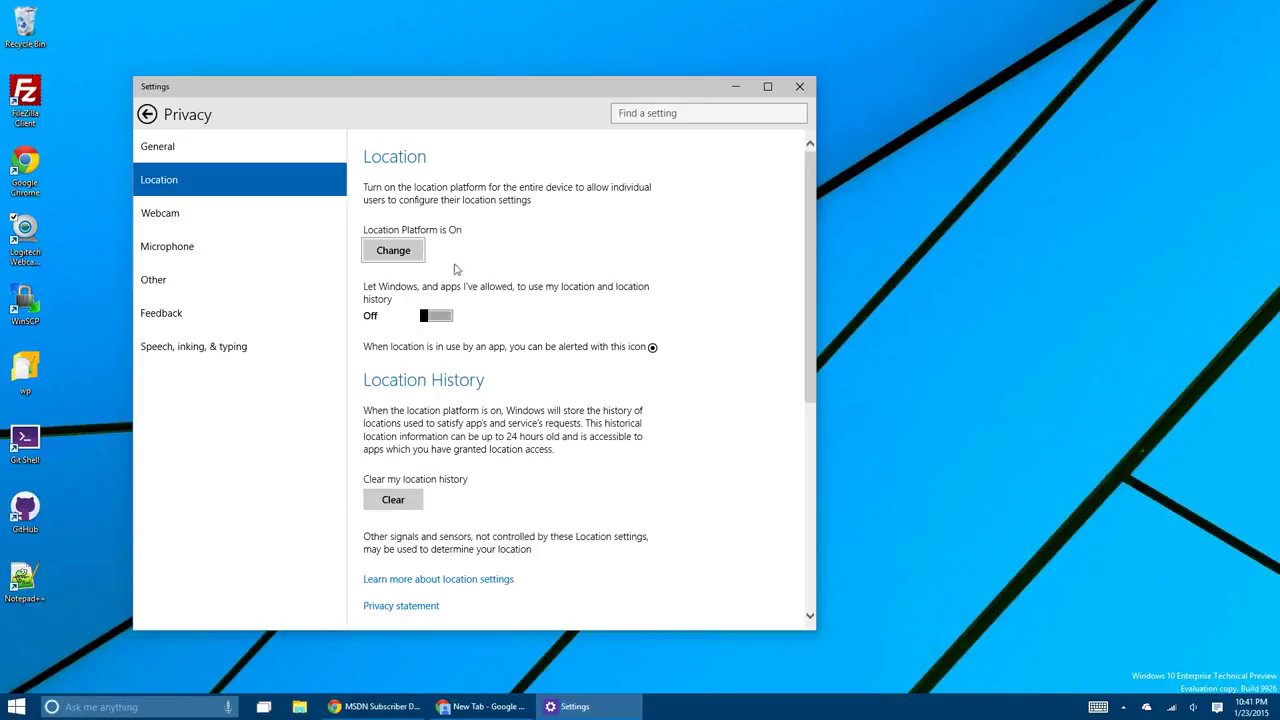
click(438, 314)
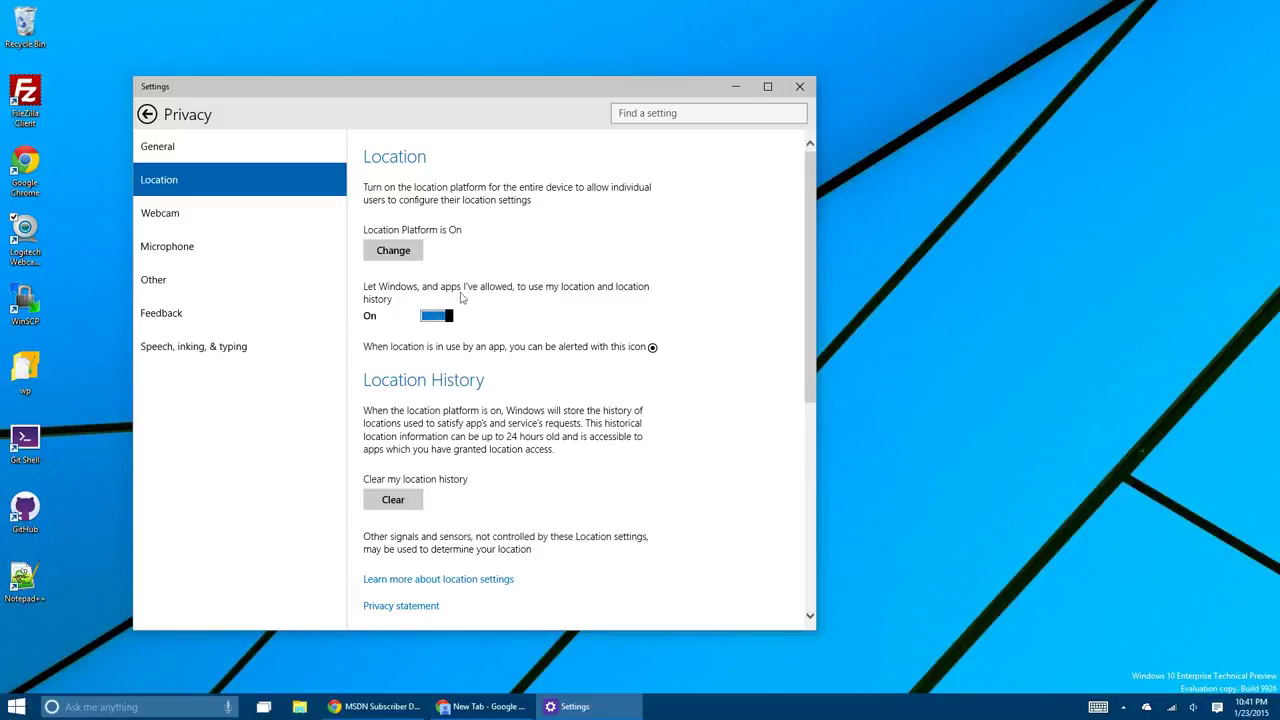
Review the location and webcam app permissions, and allow Sound Recorder to use the microphone
scroll(530, 355, down, 3)
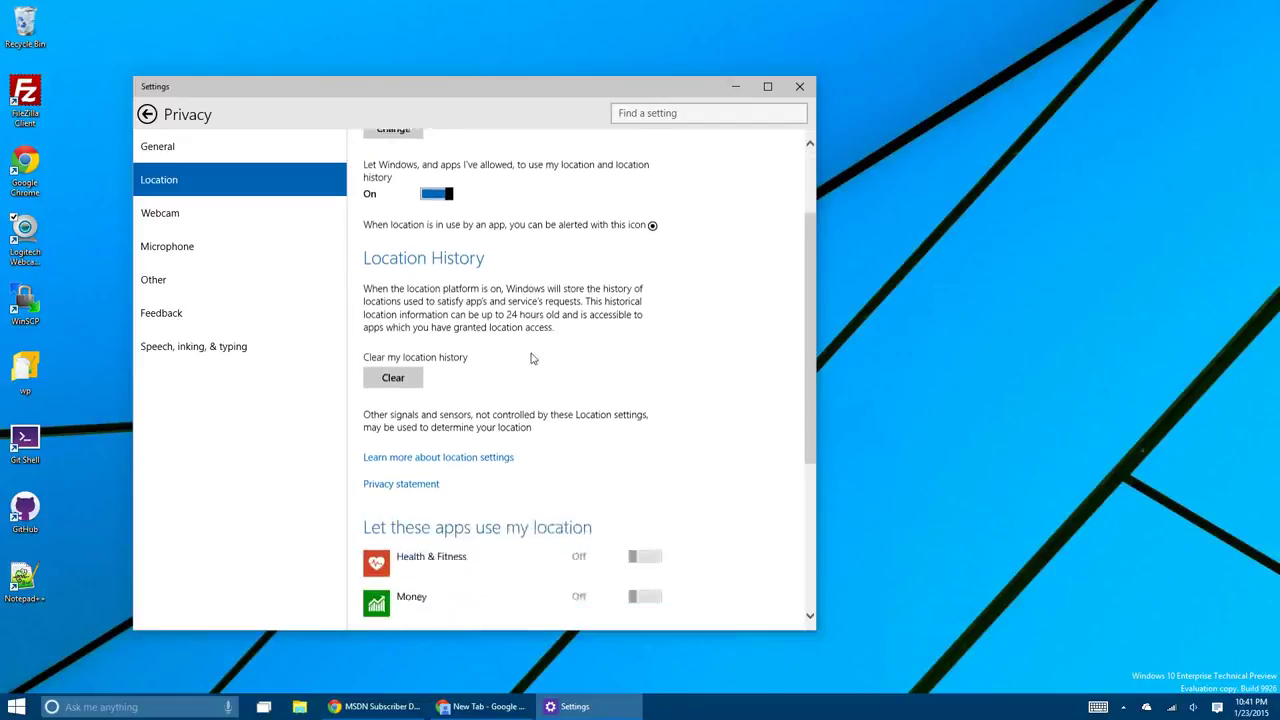
scroll(531, 389, down, 5)
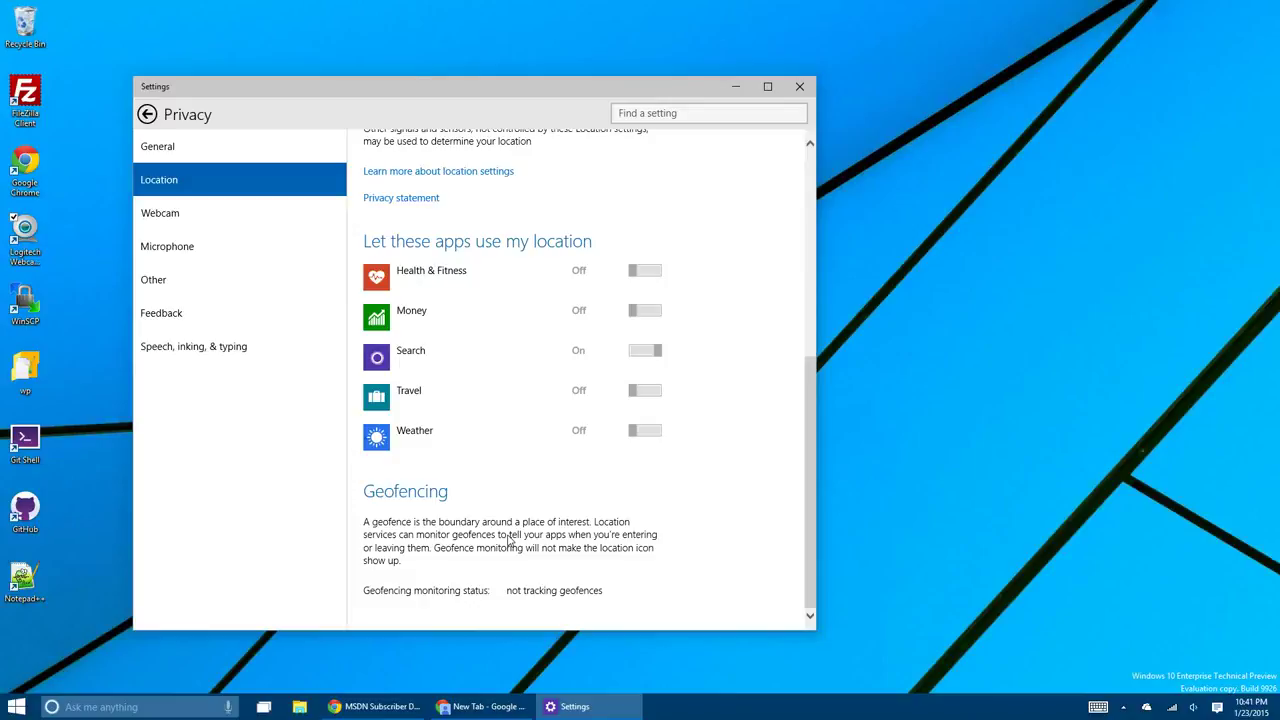
scroll(508, 540, up, 1)
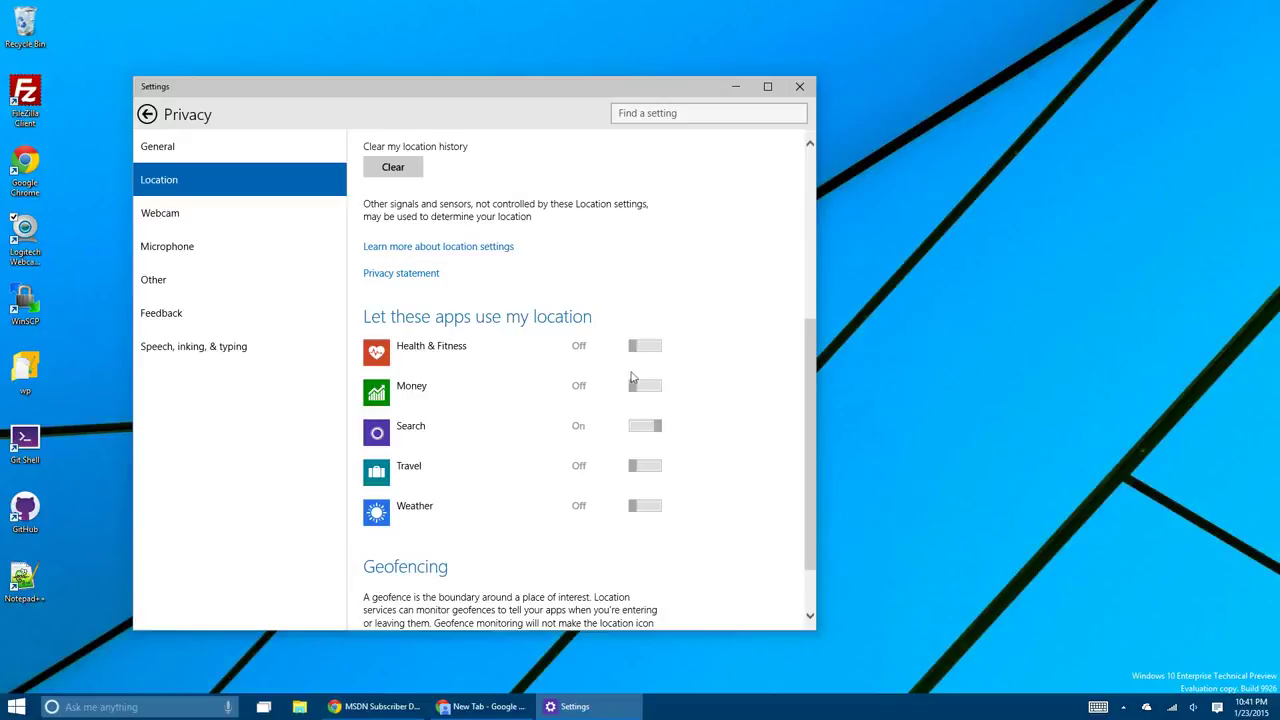
scroll(626, 409, up, 5)
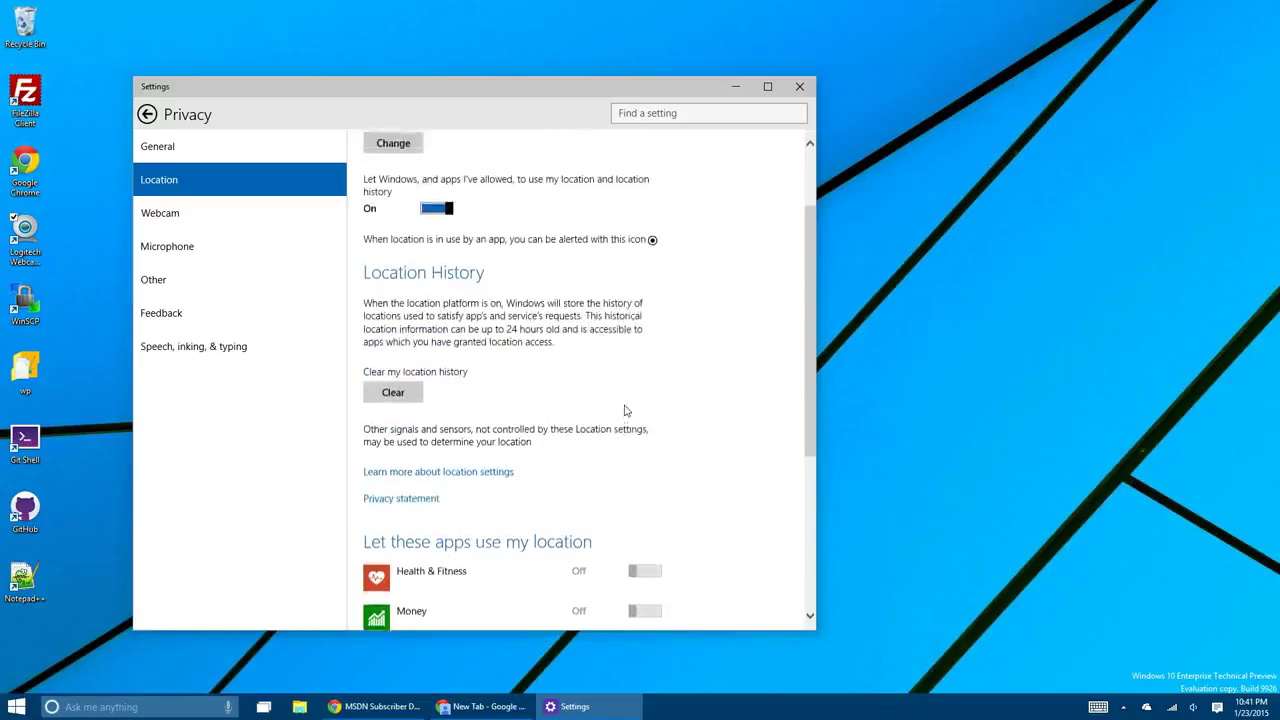
click(253, 226)
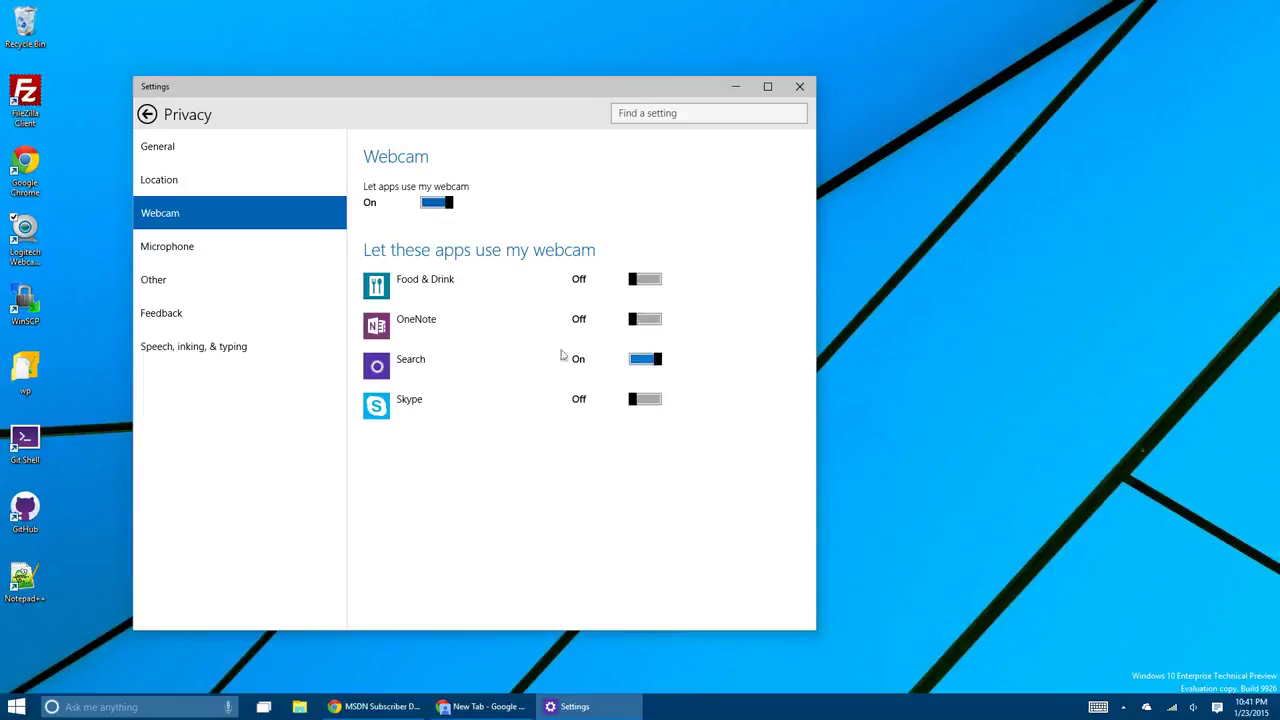
click(194, 252)
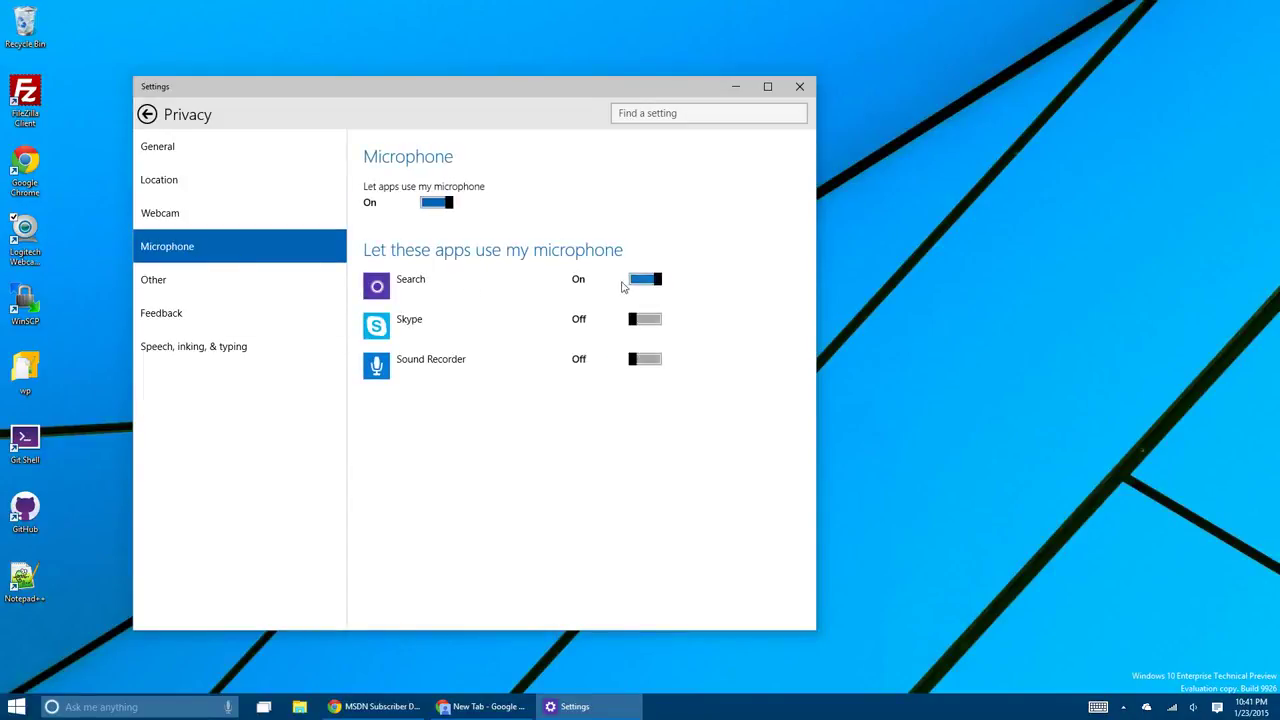
click(648, 362)
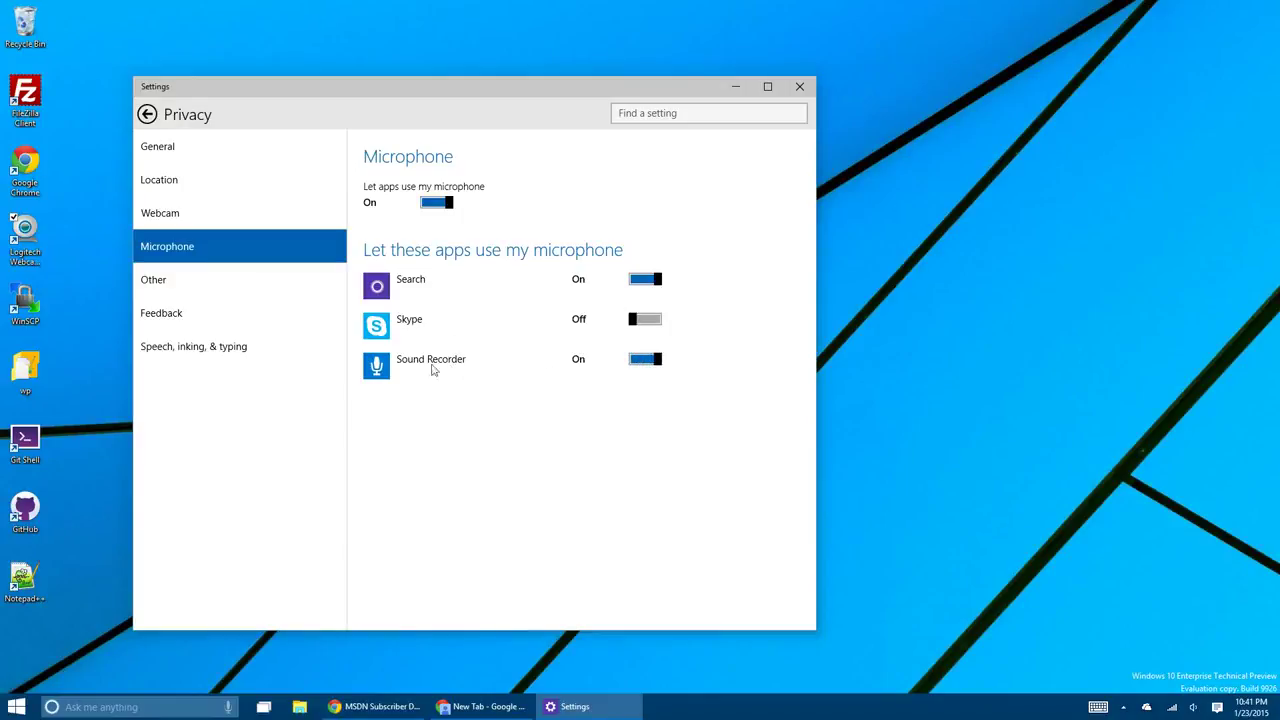
In the general privacy options, let apps access account info and the advertising ID, turn off the SmartScreen Filter, and close Settings
click(246, 289)
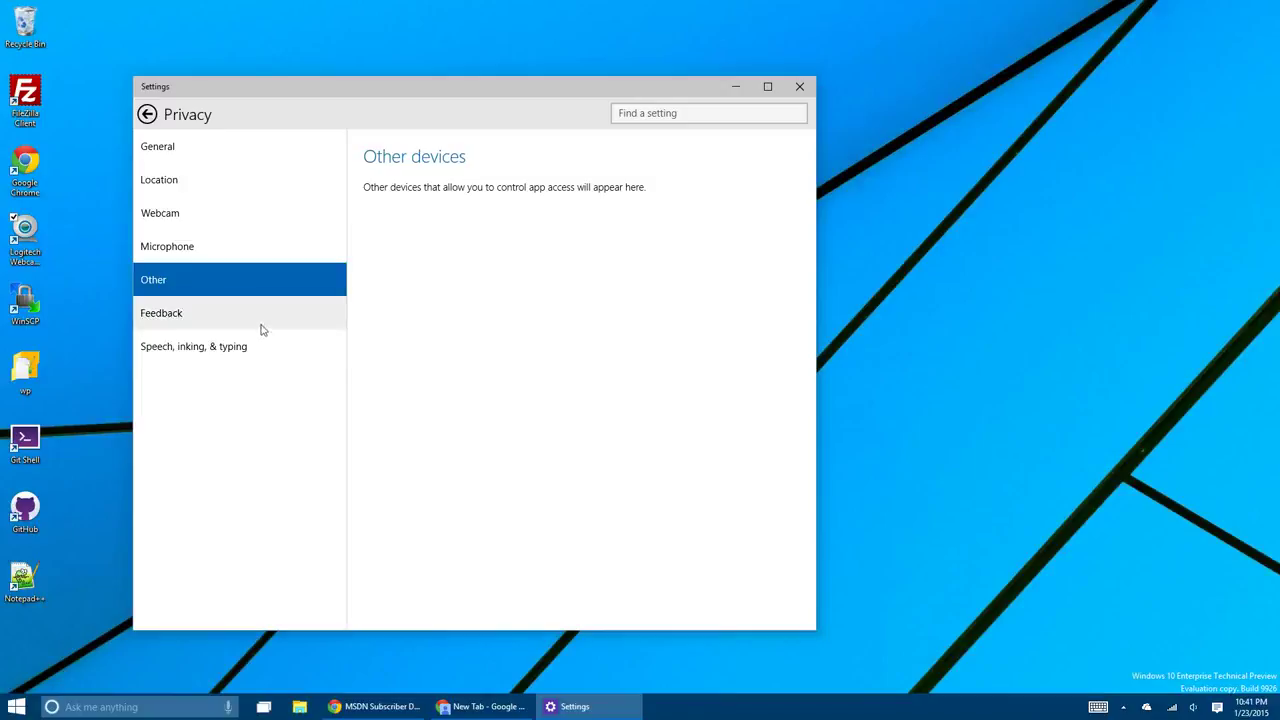
click(240, 350)
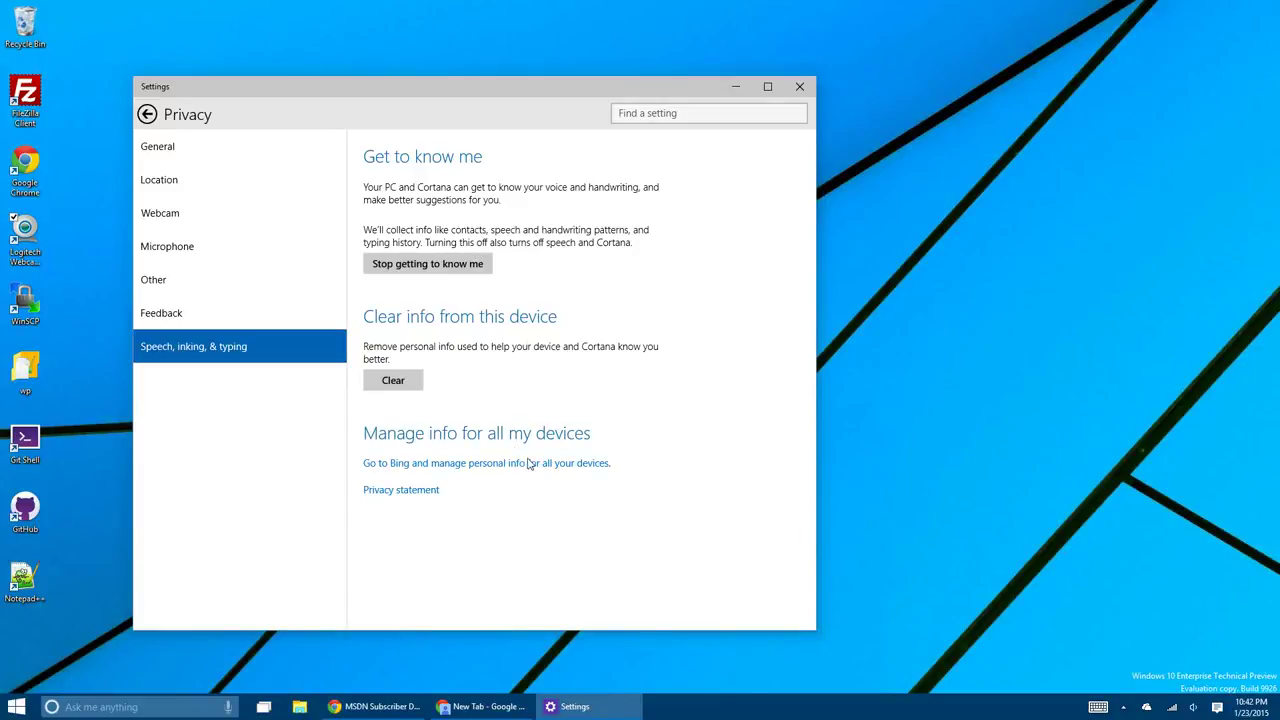
click(213, 280)
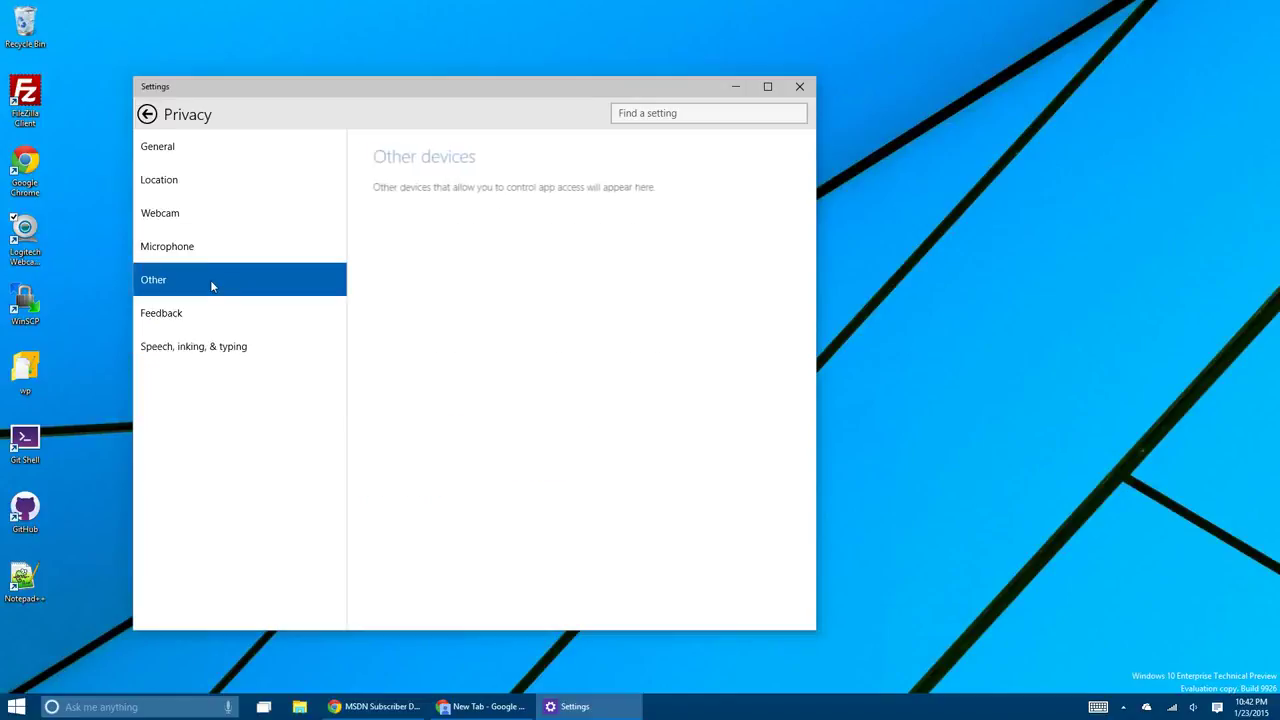
click(243, 177)
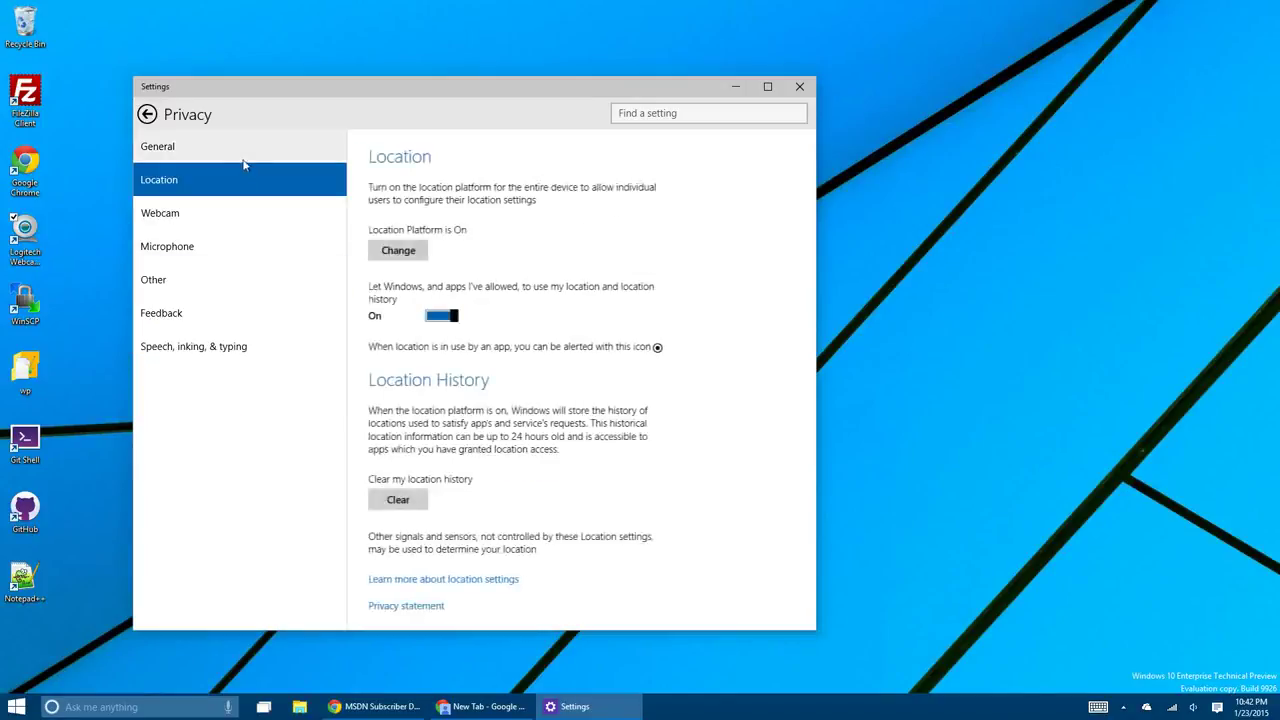
click(243, 155)
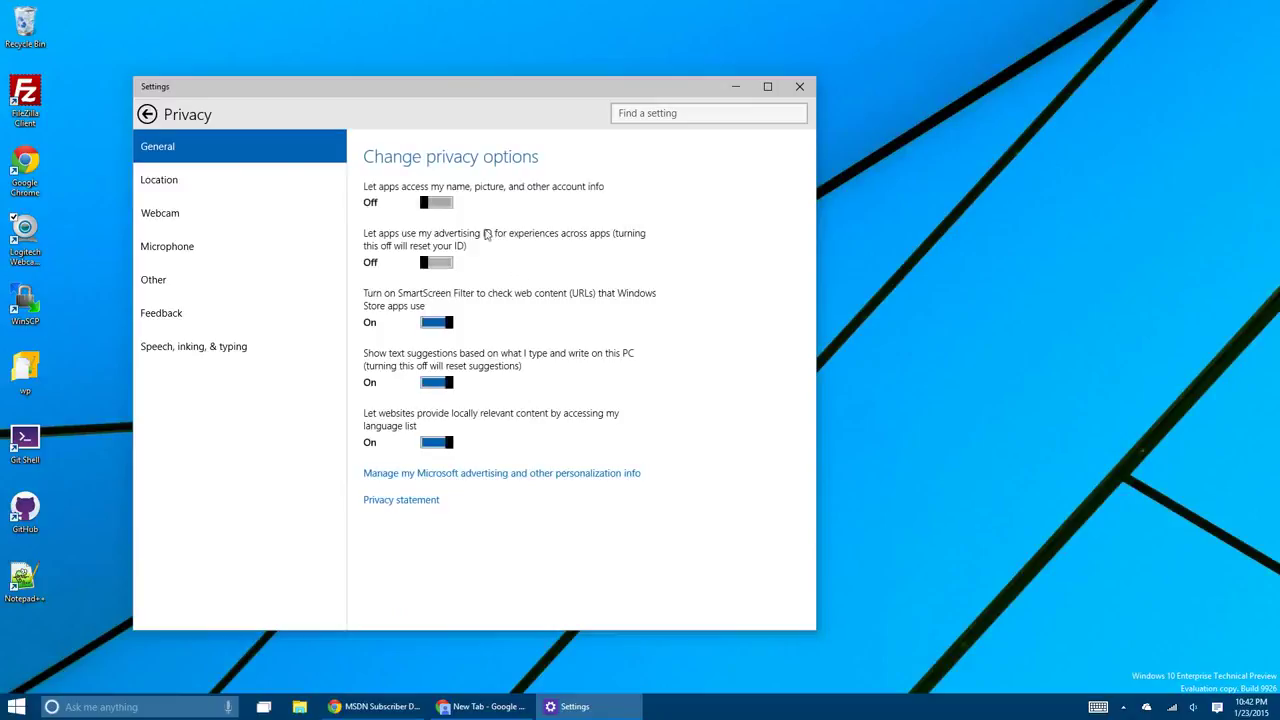
click(436, 206)
click(442, 265)
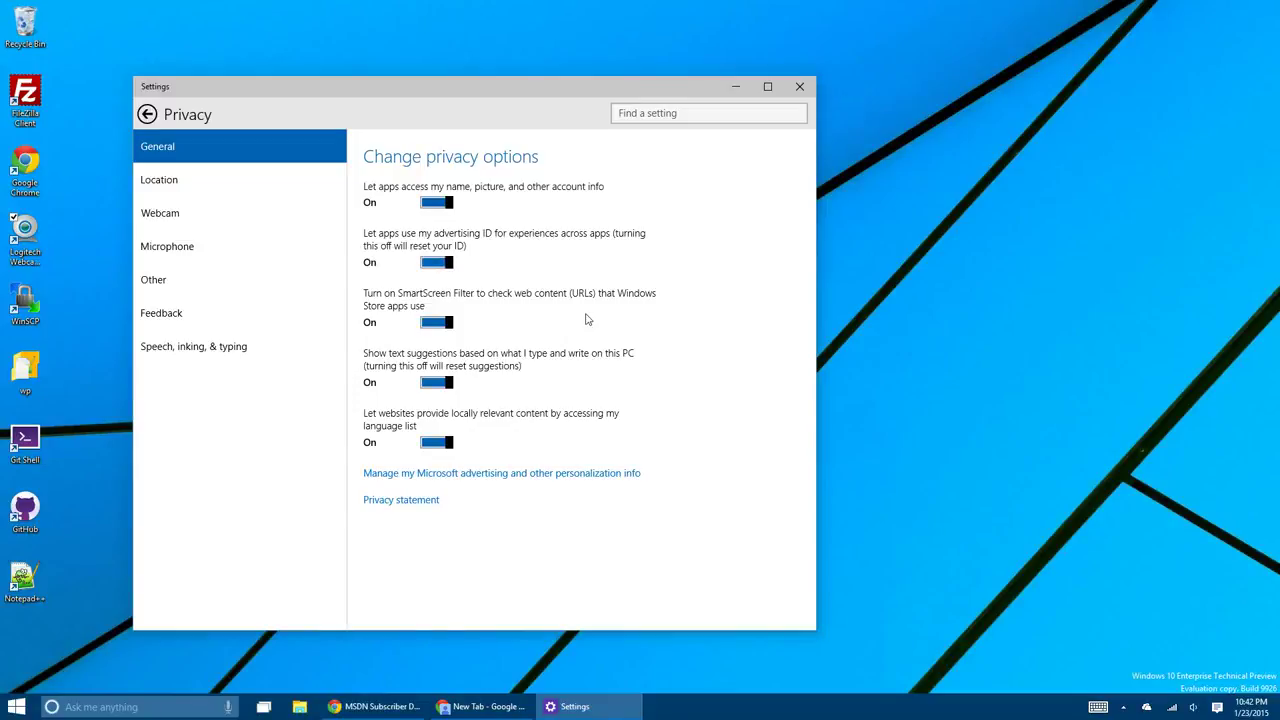
click(446, 325)
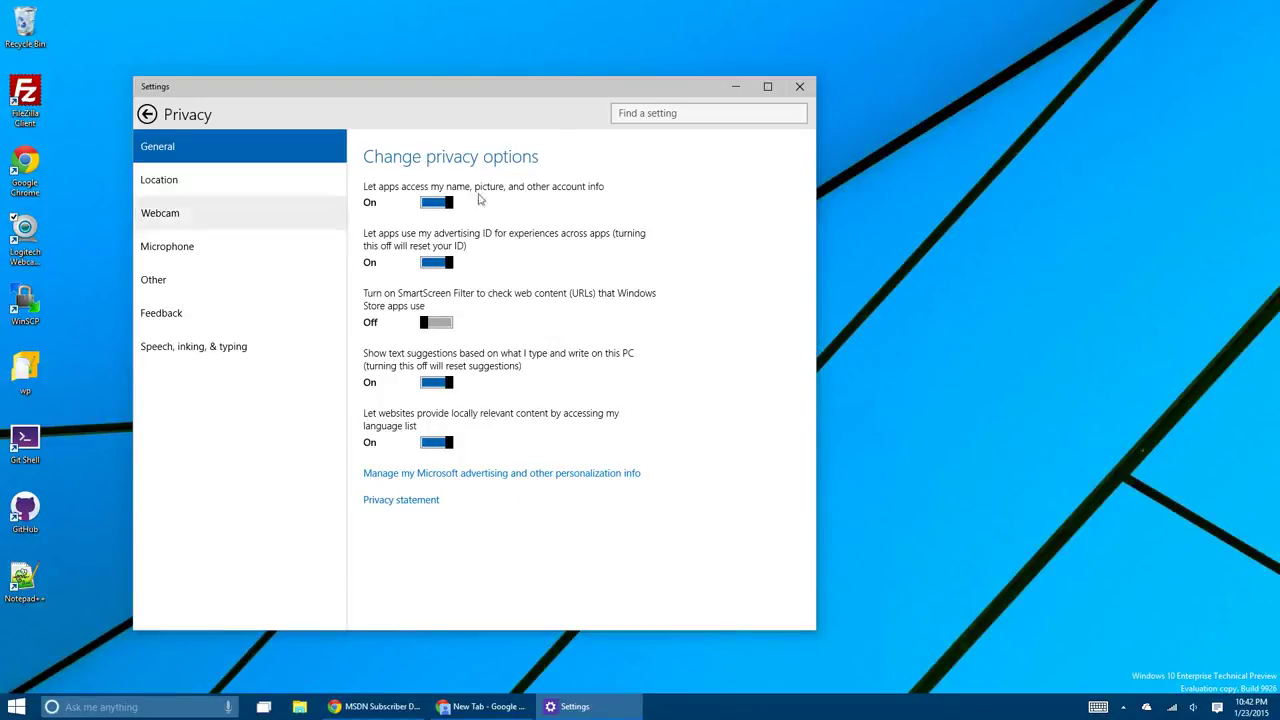
click(799, 87)
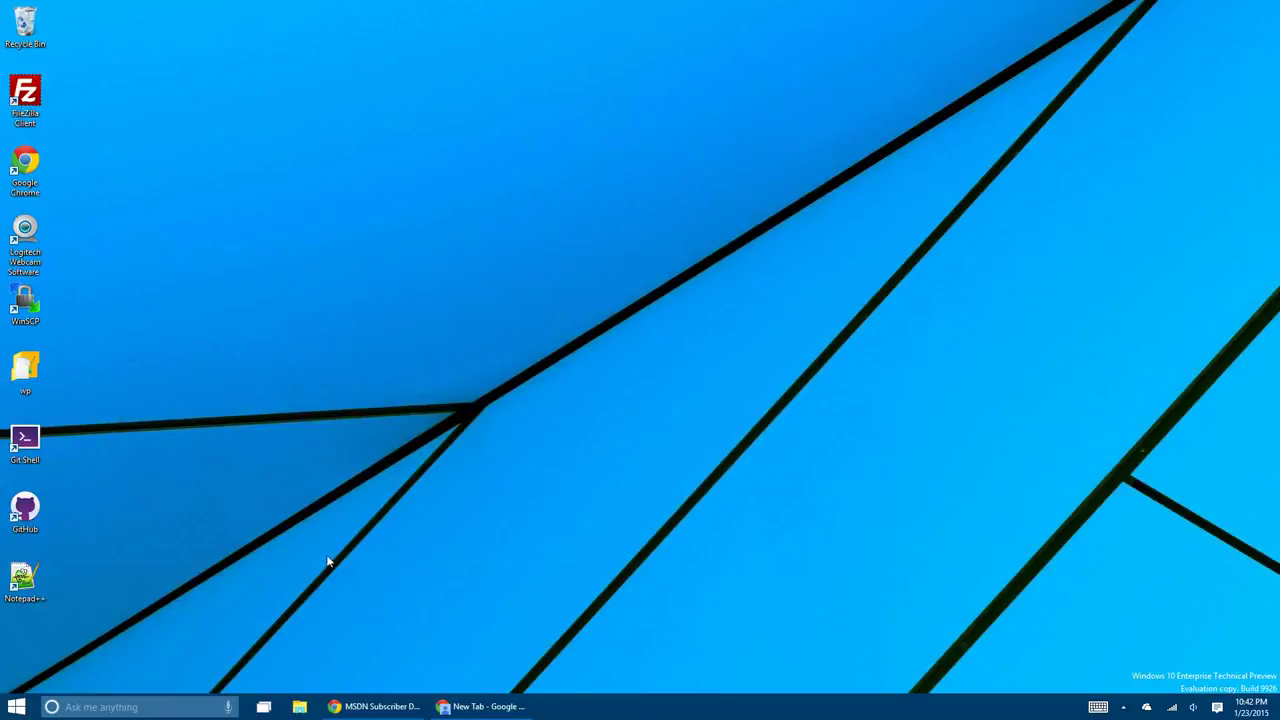
Enter the name Cortana should call the user, accept its pronunciation, and finish the Cortana setup
click(137, 707)
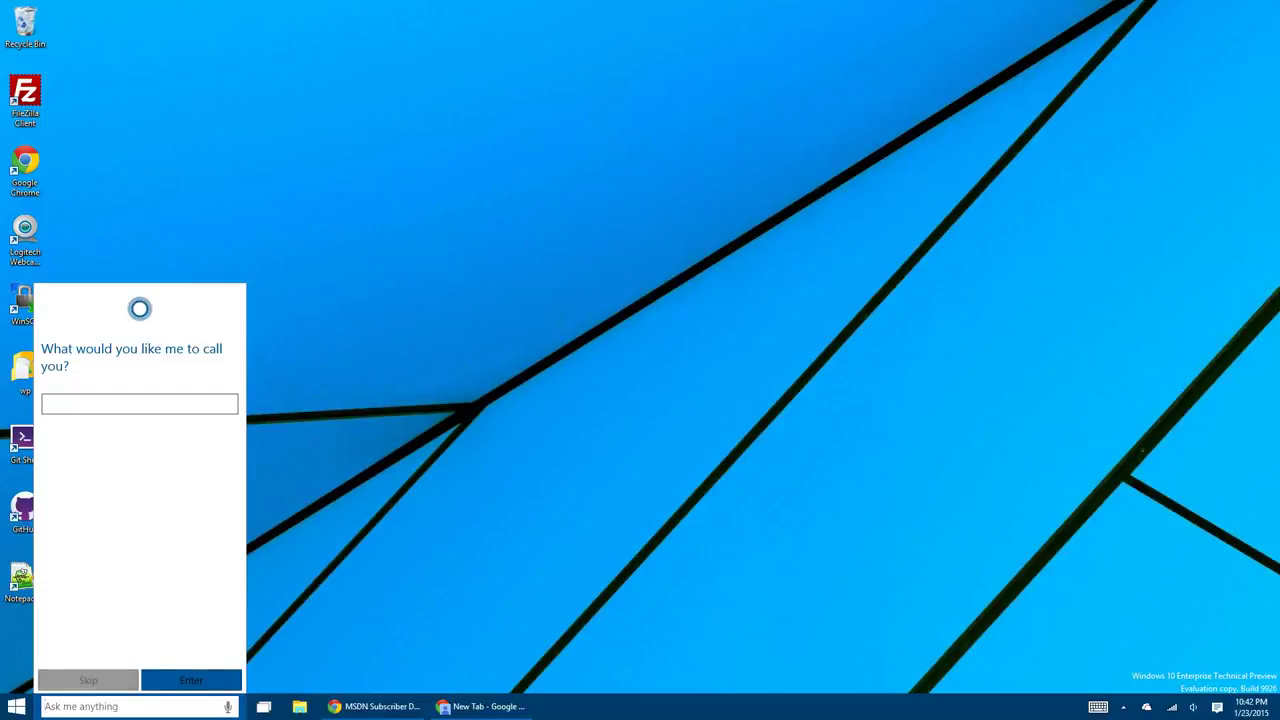
click(186, 402)
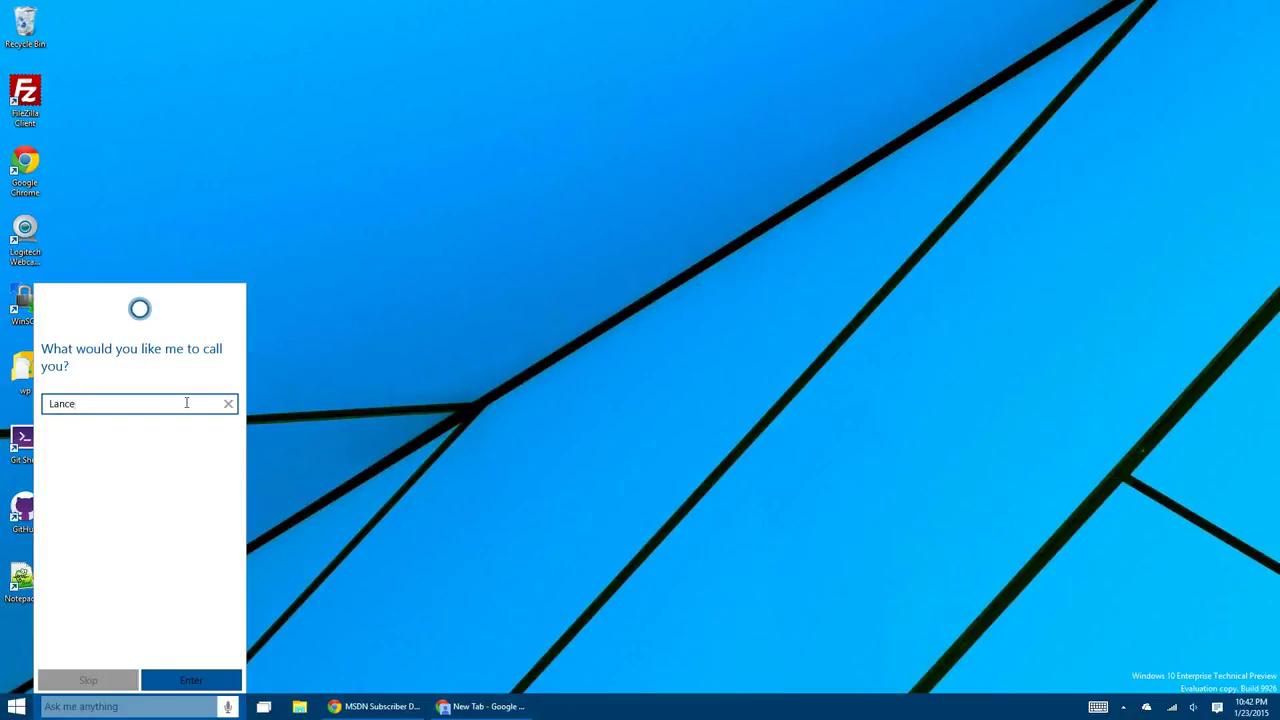
click(186, 682)
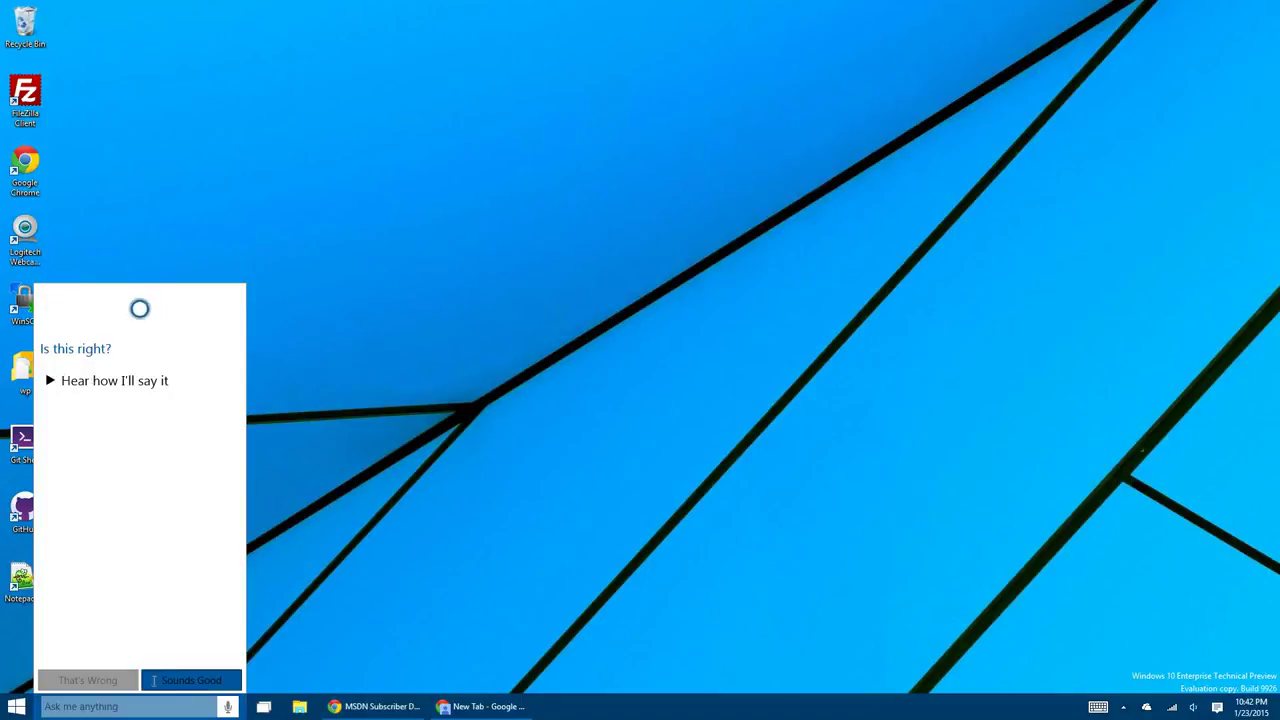
click(176, 679)
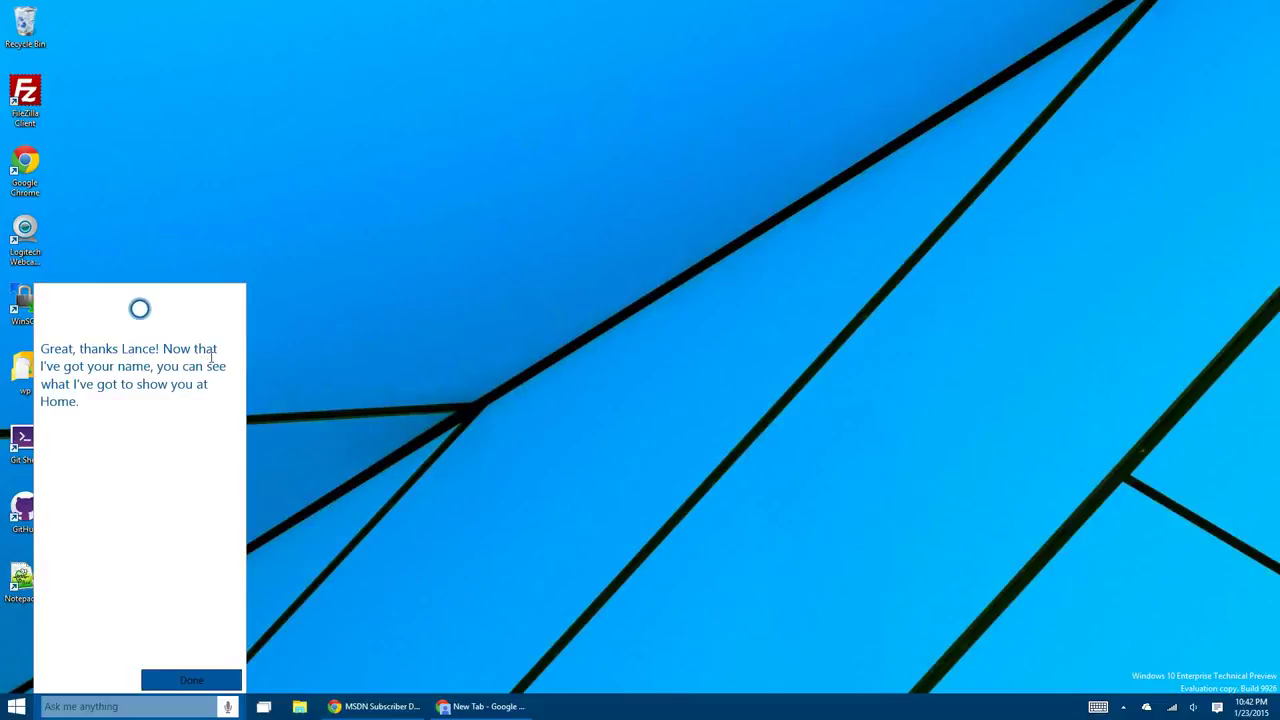
click(203, 679)
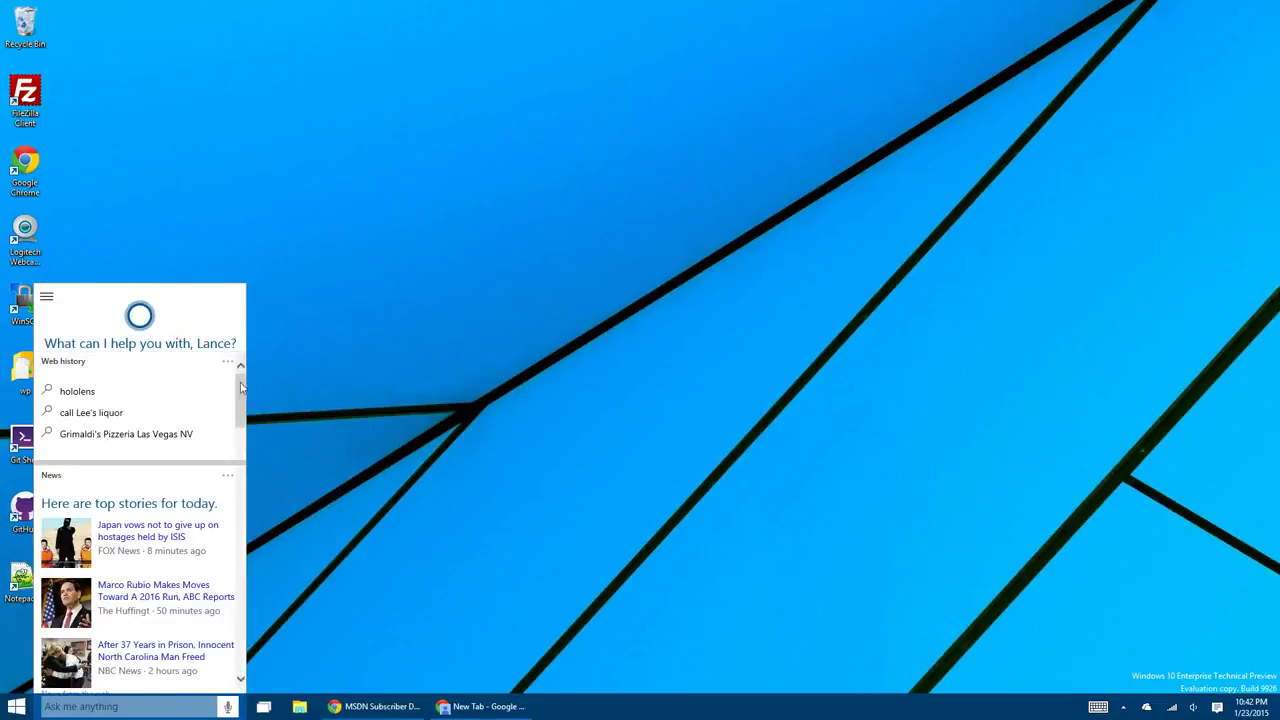
Look through the Cortana home feed and accept suggestions for places to check out nearby
drag(240, 386, 237, 630)
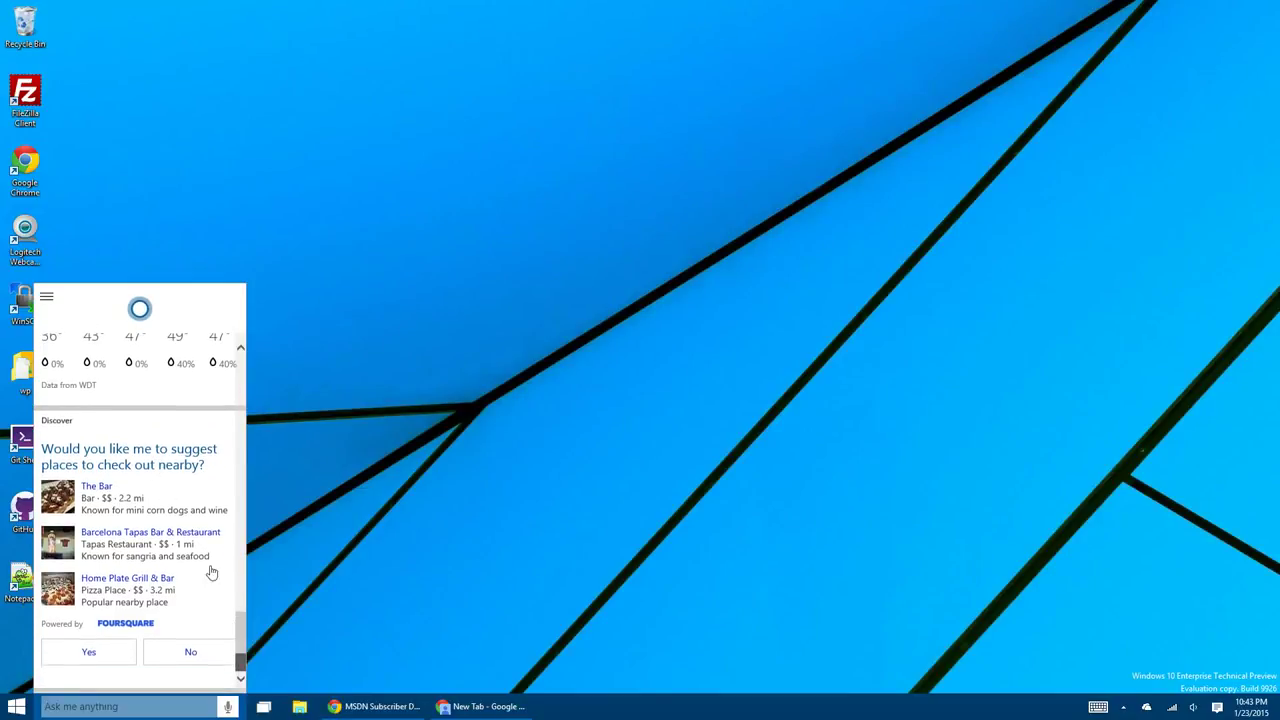
click(121, 654)
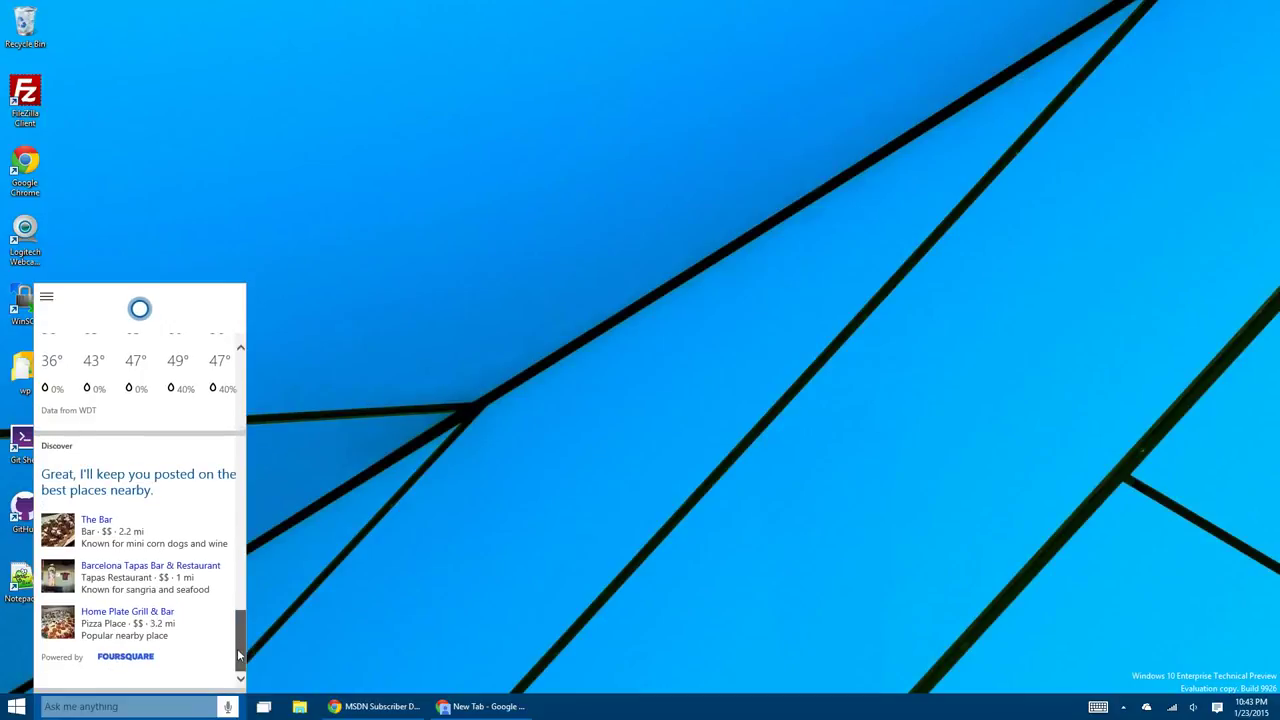
drag(238, 650, 238, 362)
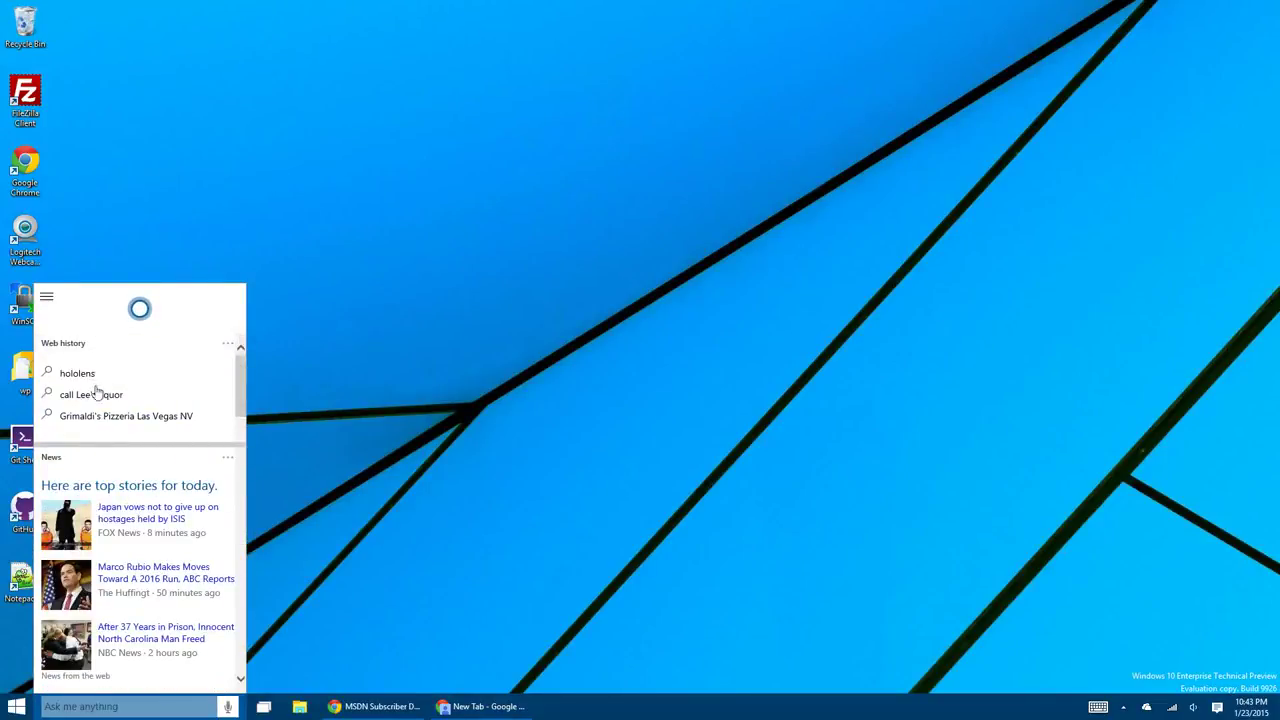
View Cortana's Places page, reopen the Cortana home feed to look at it, and dismiss it
click(47, 298)
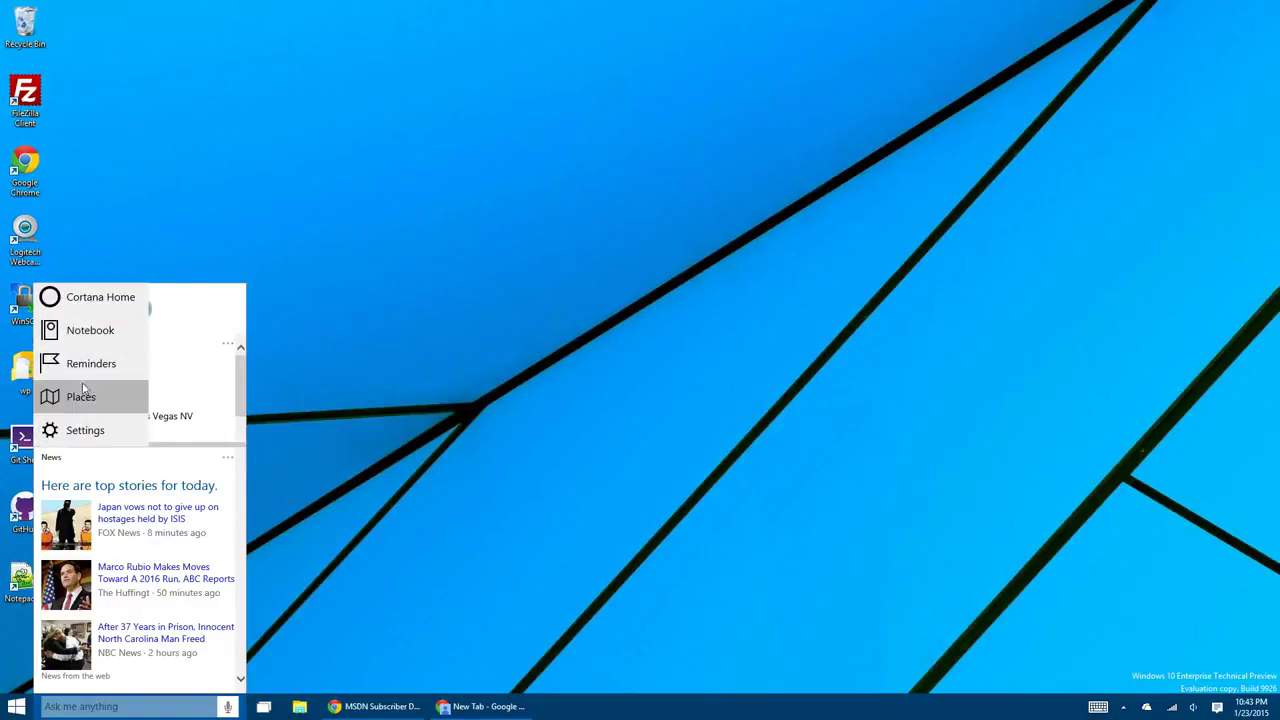
click(86, 398)
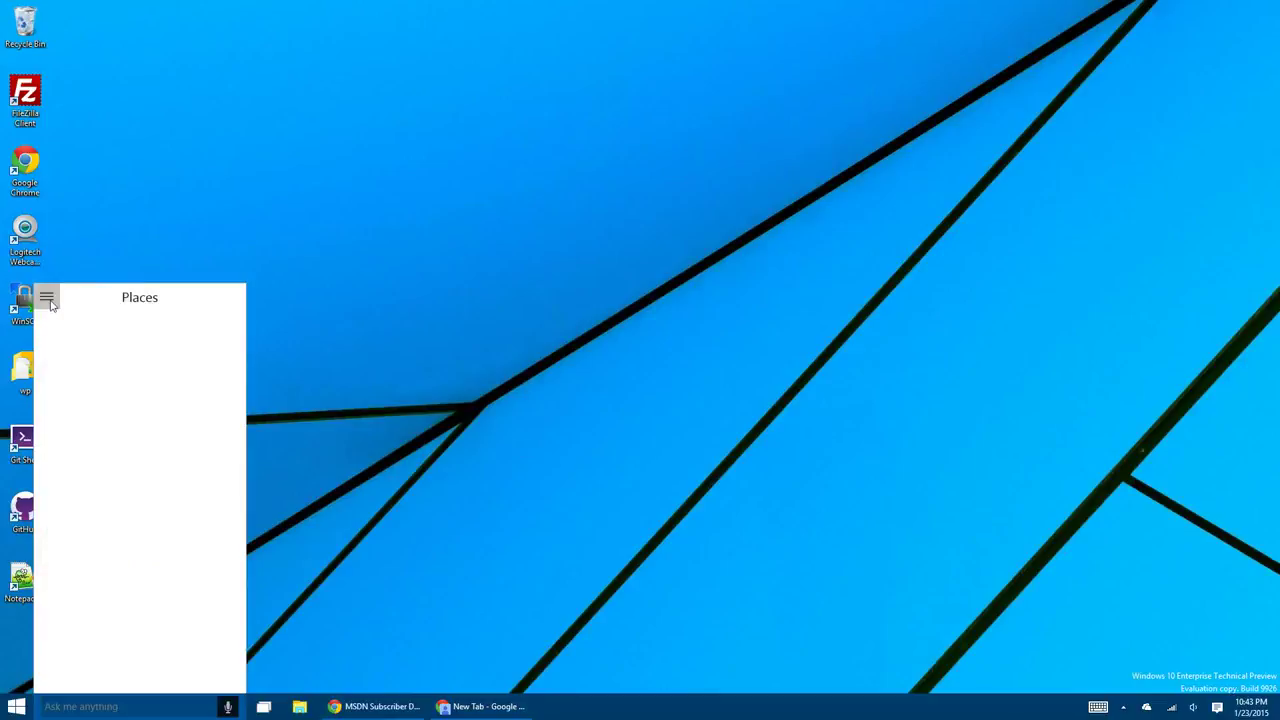
click(290, 346)
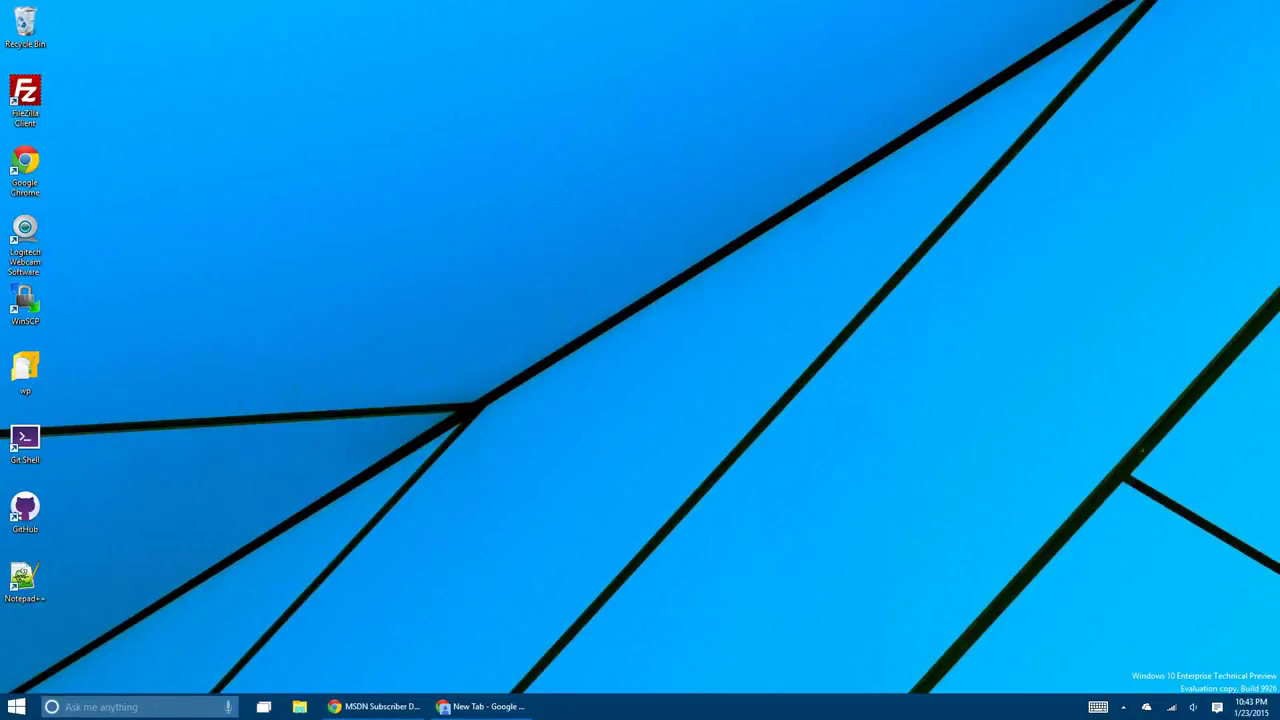
click(229, 709)
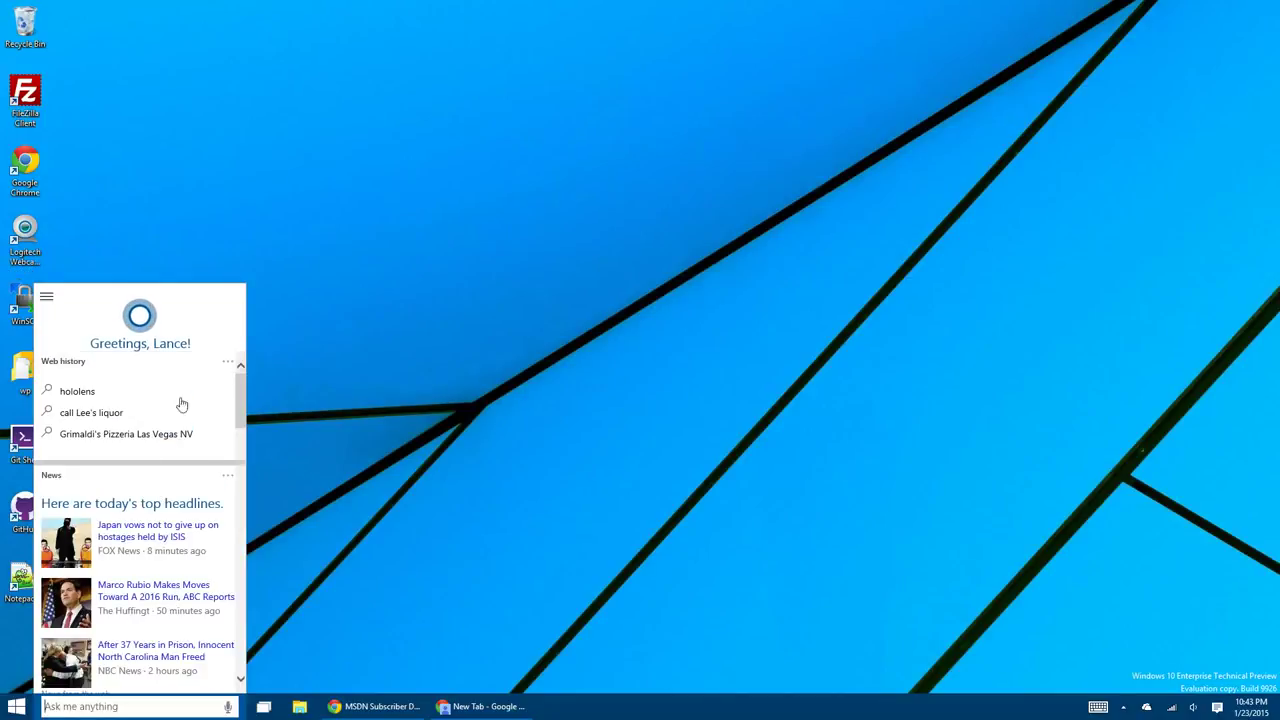
click(288, 523)
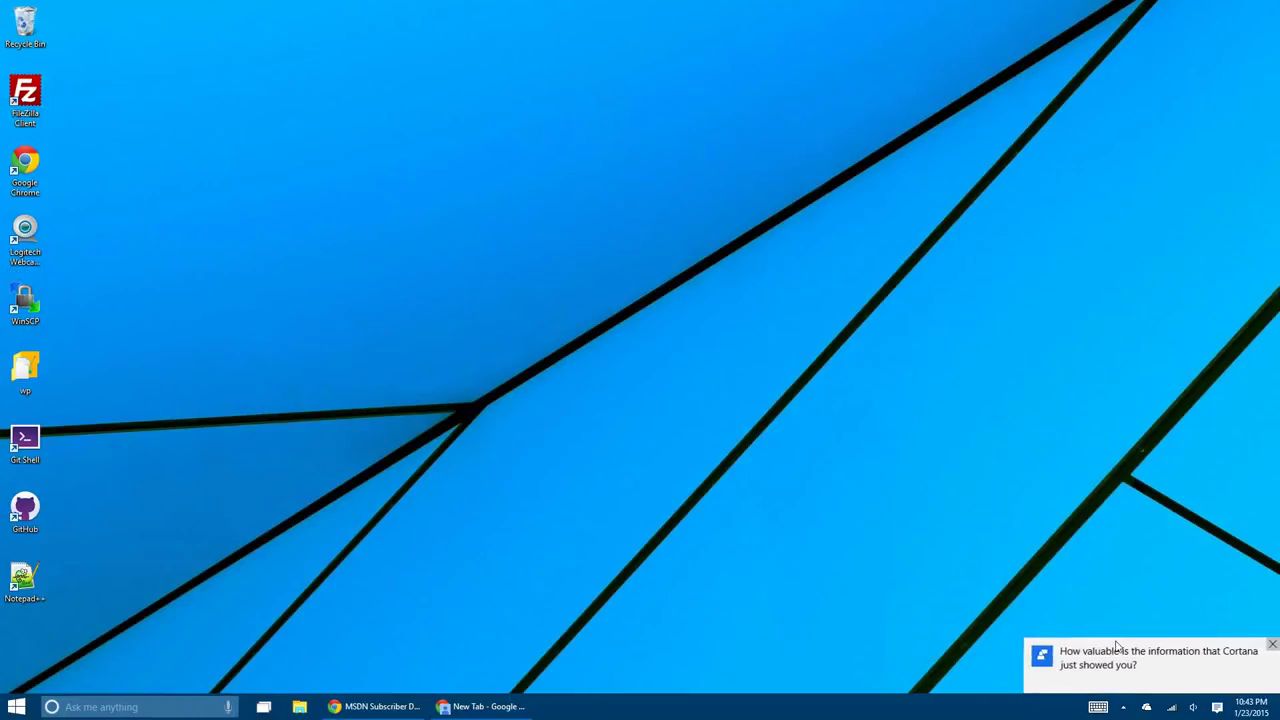
click(1160, 660)
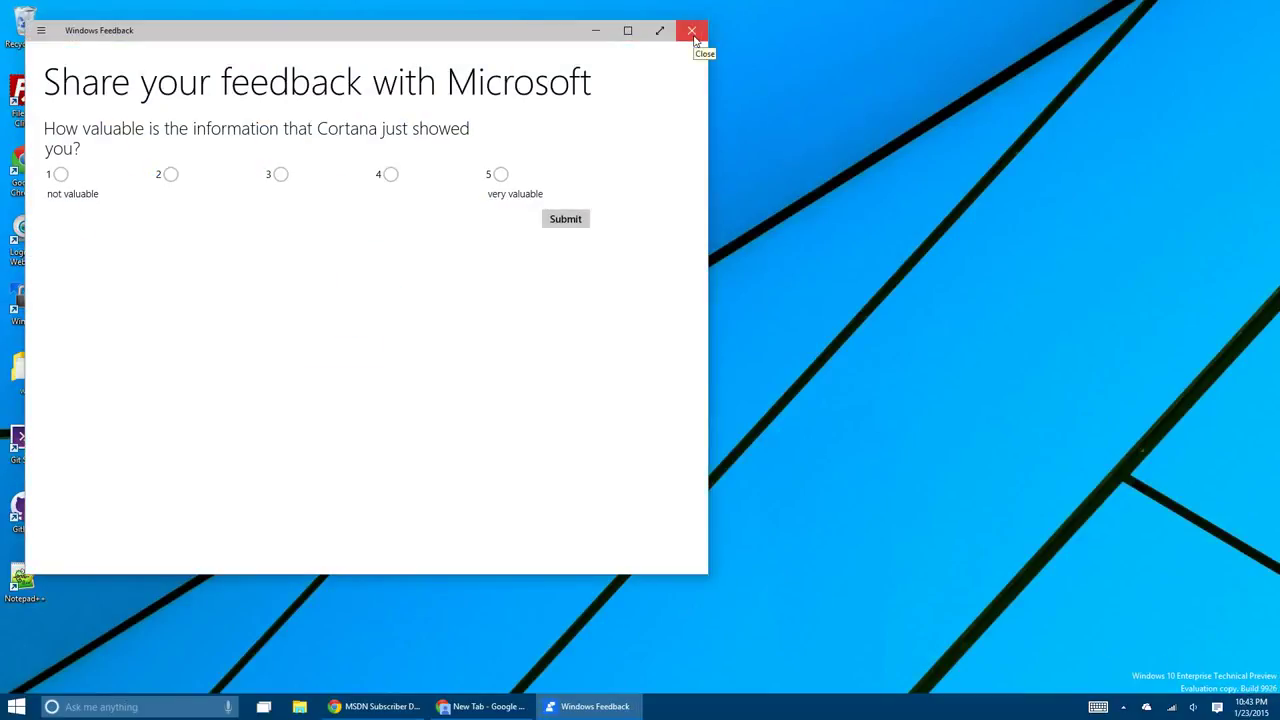
click(280, 174)
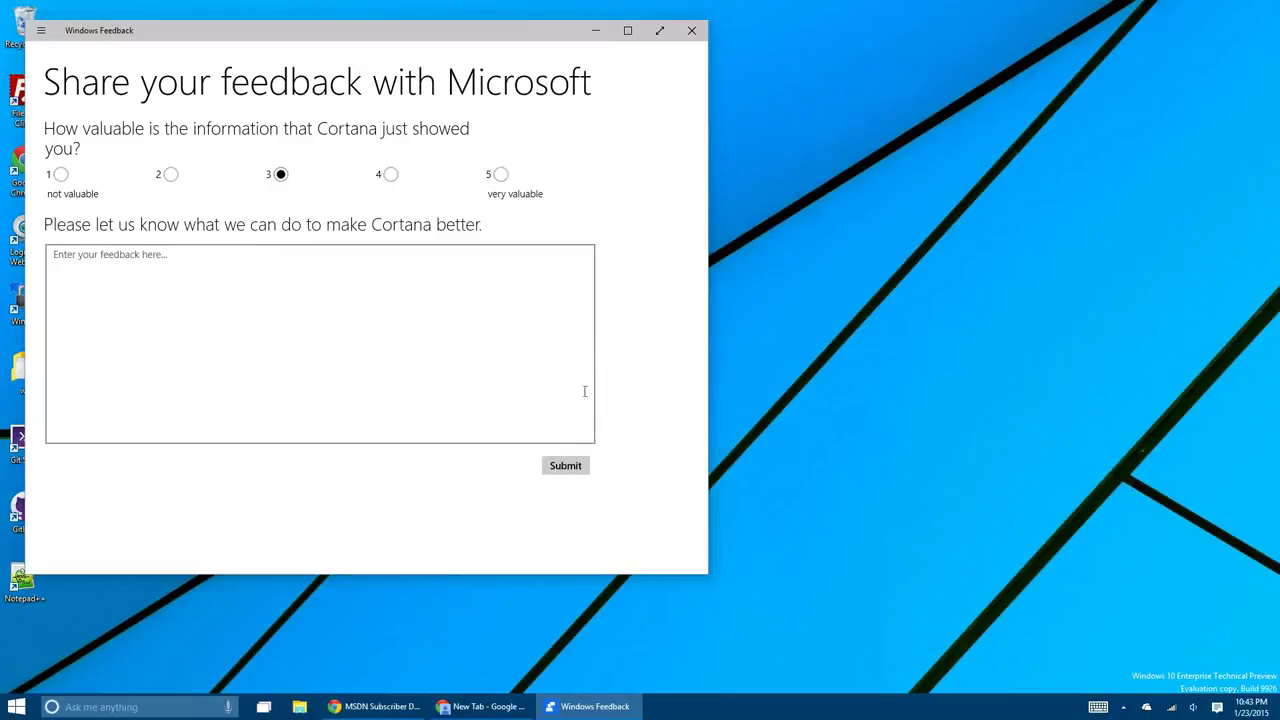
click(691, 30)
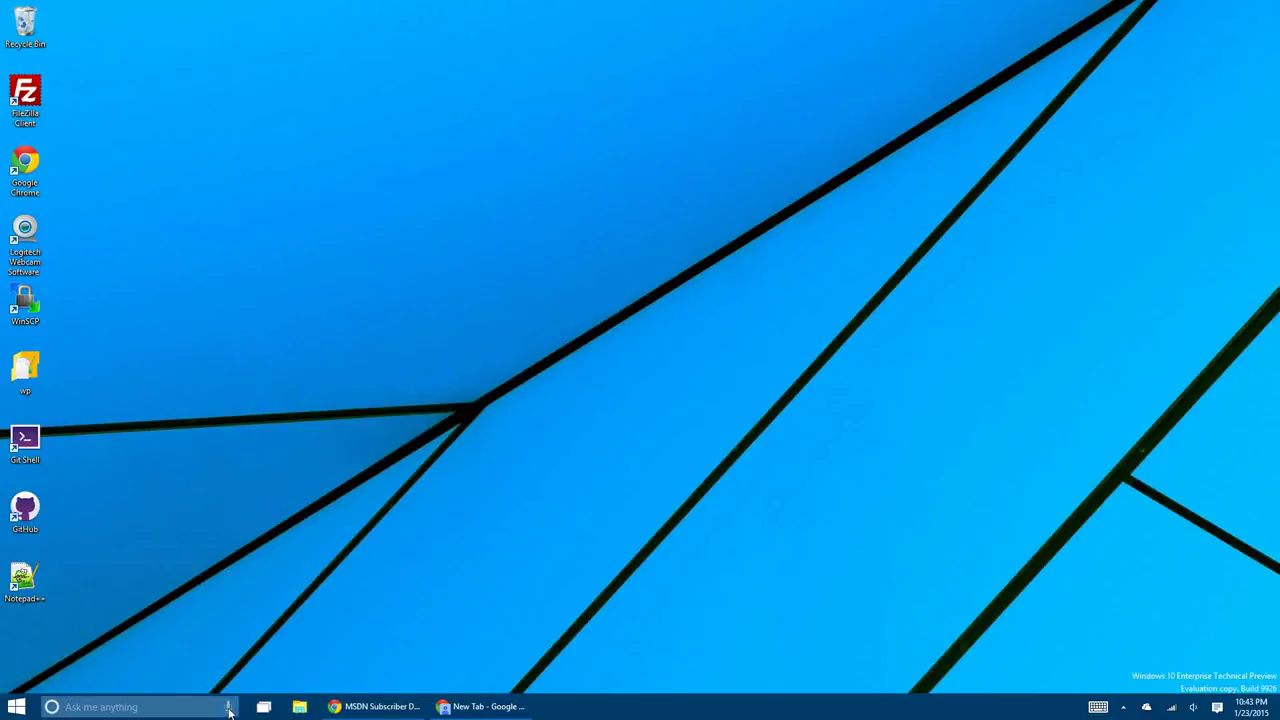
Ask Cortana by voice for the current weather and for tomorrow's forecast, dismissing each answer after viewing it
click(229, 707)
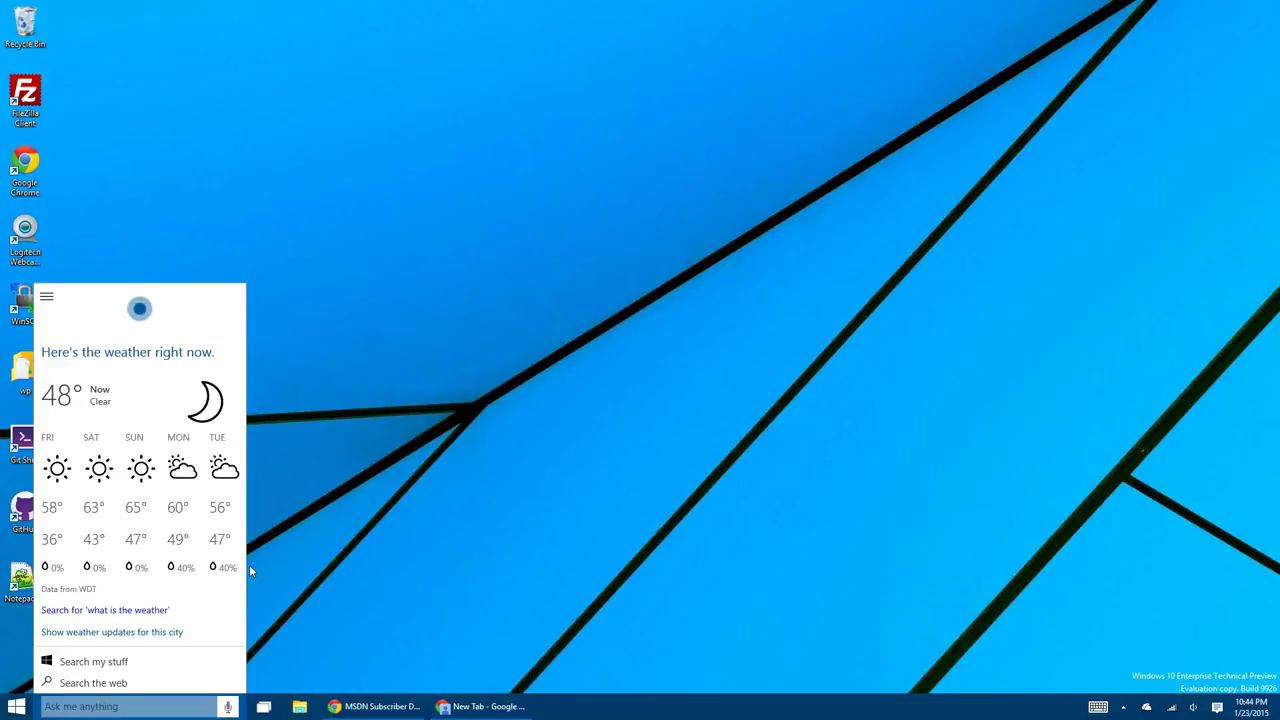
click(326, 545)
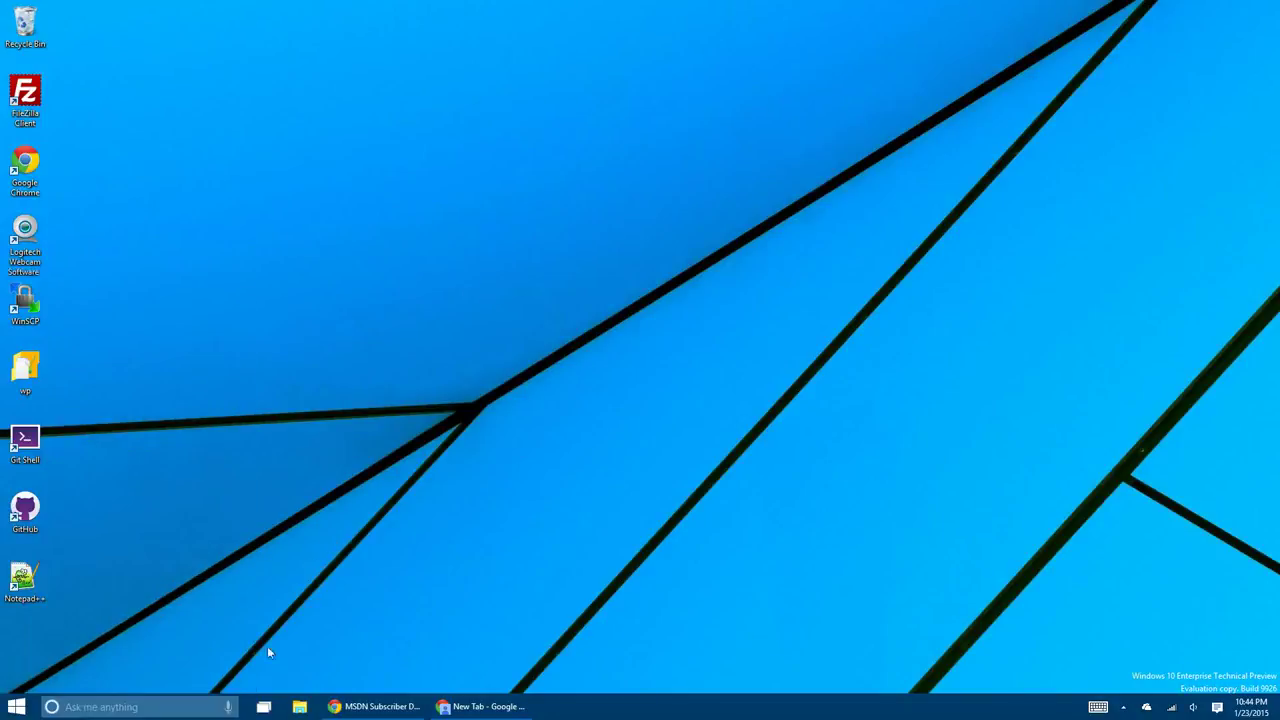
click(228, 707)
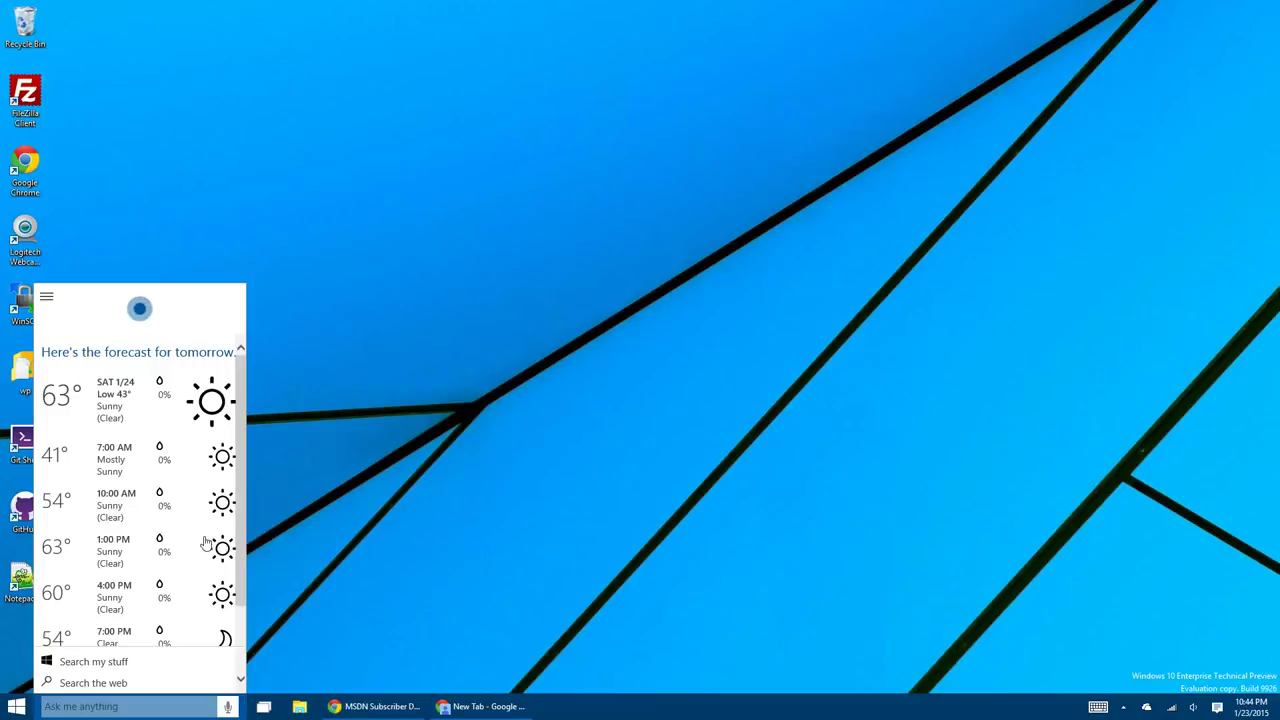
drag(241, 545, 251, 506)
click(276, 516)
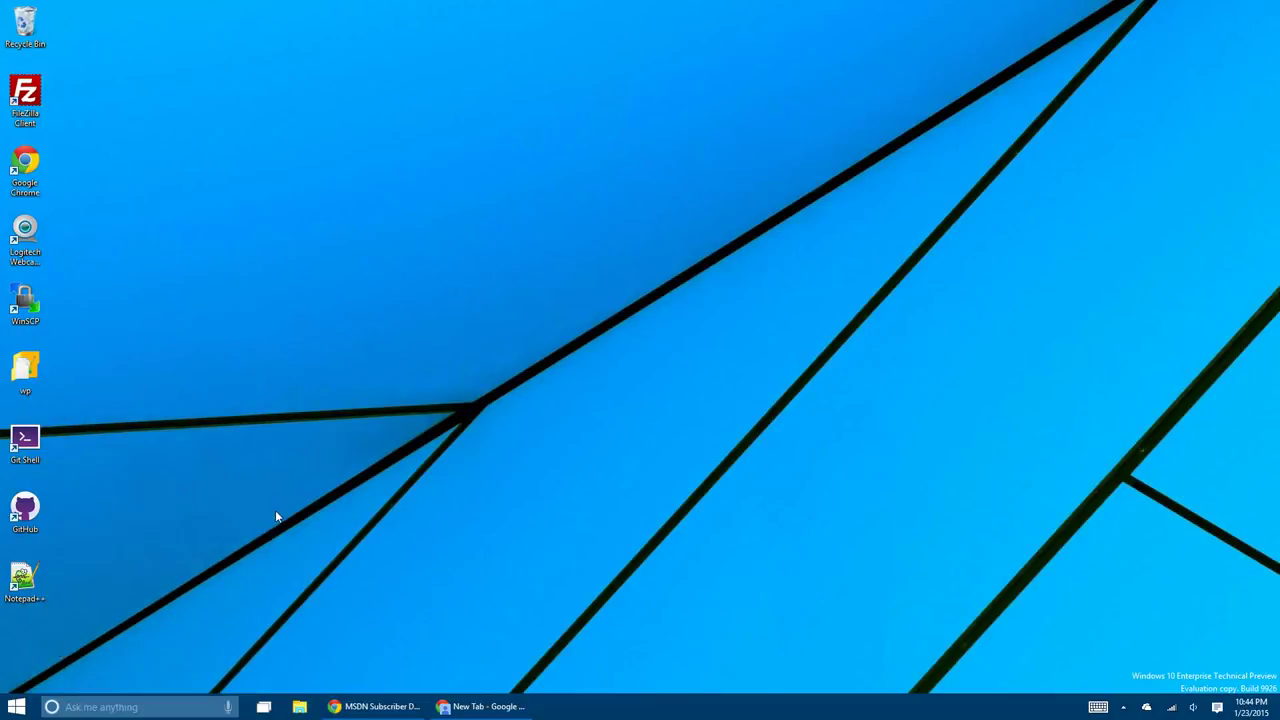
Ask Cortana by voice who she is, and dismiss her answer
click(229, 708)
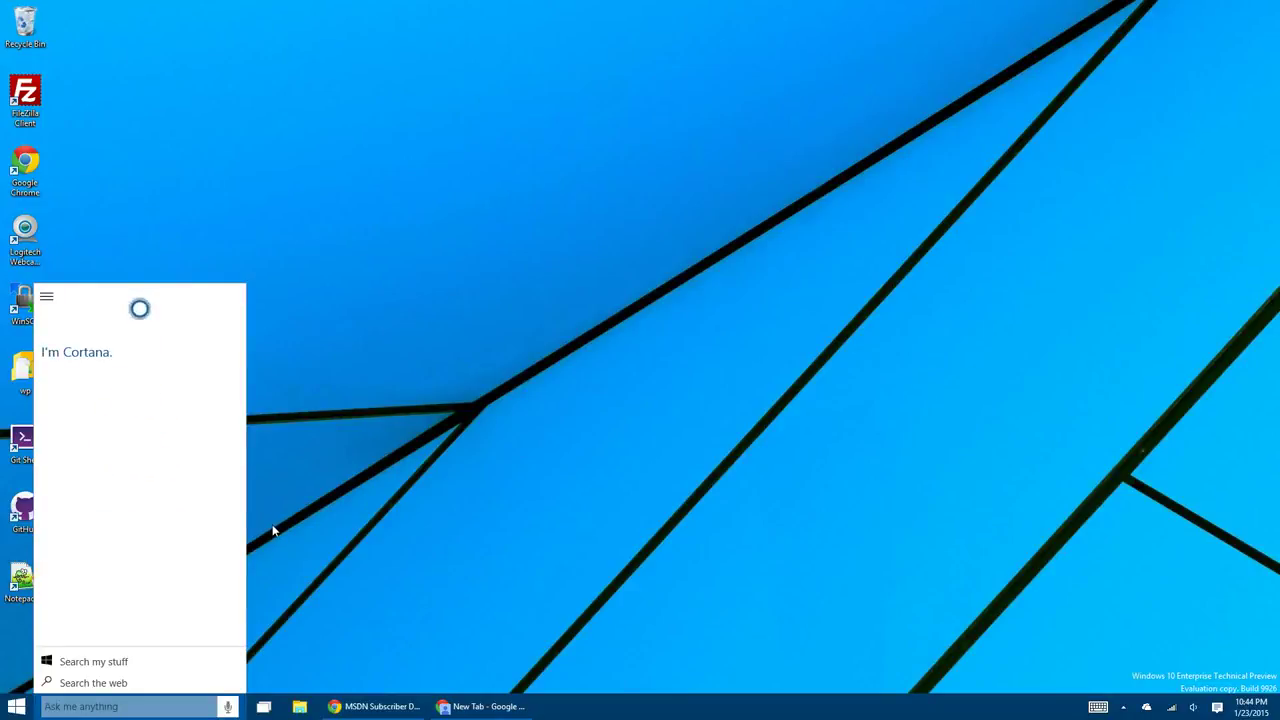
click(272, 530)
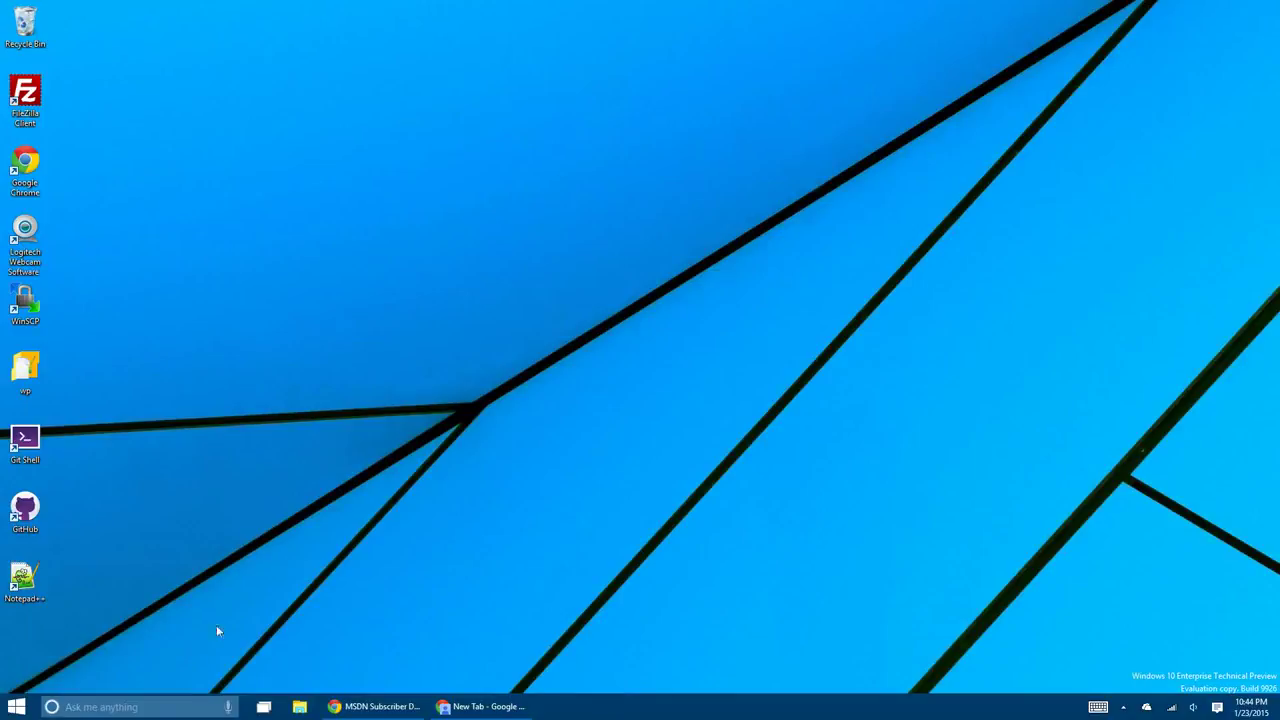